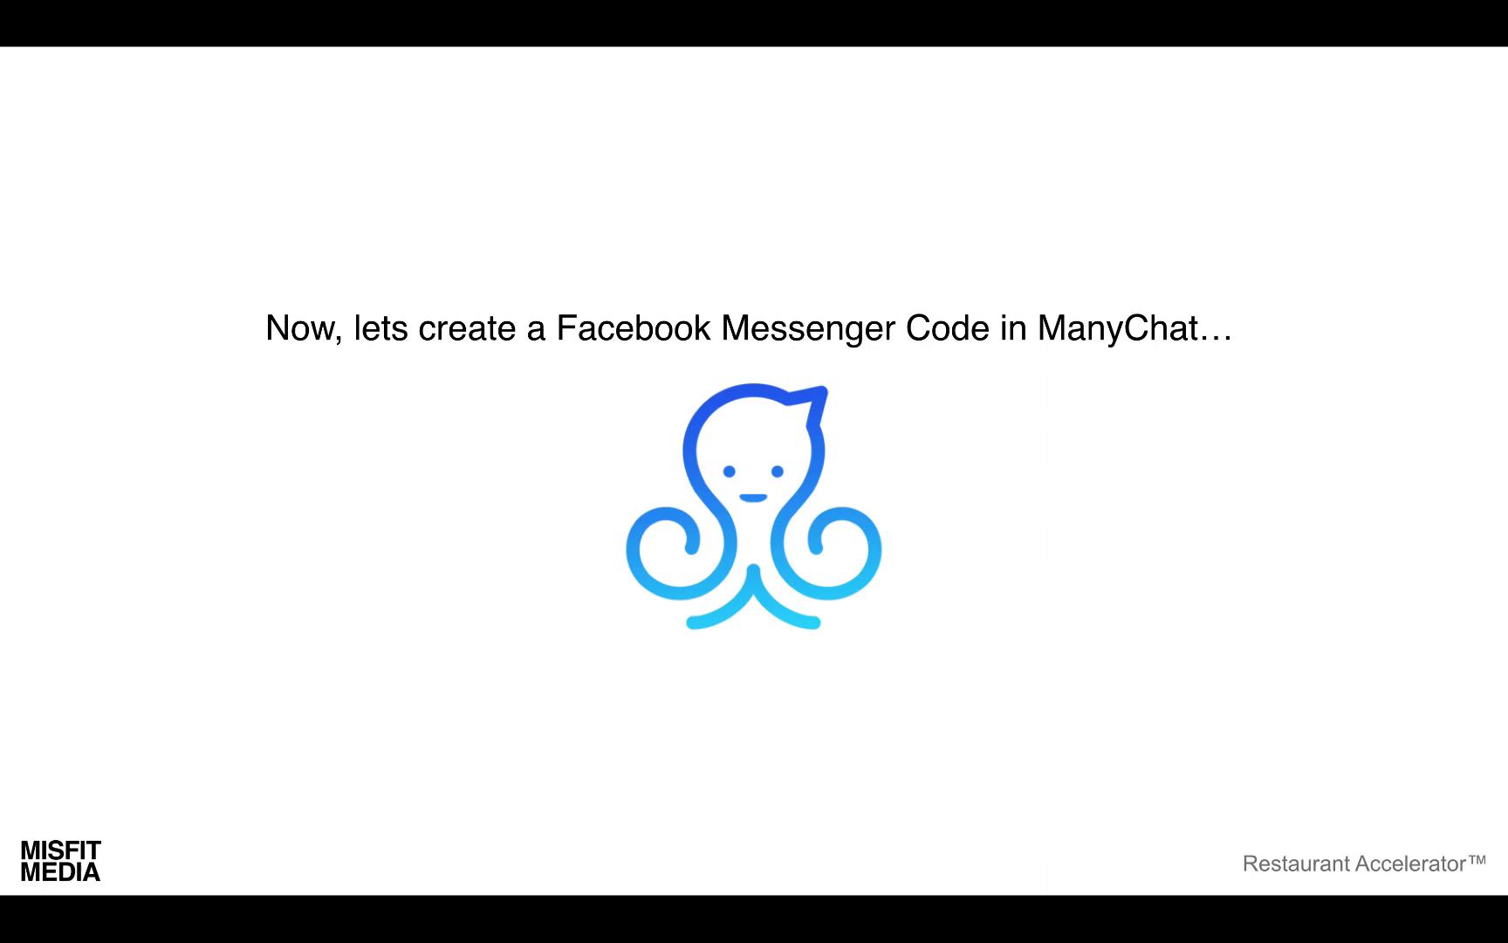
End the slideshow and return to the Keynote editor
key("Escape")
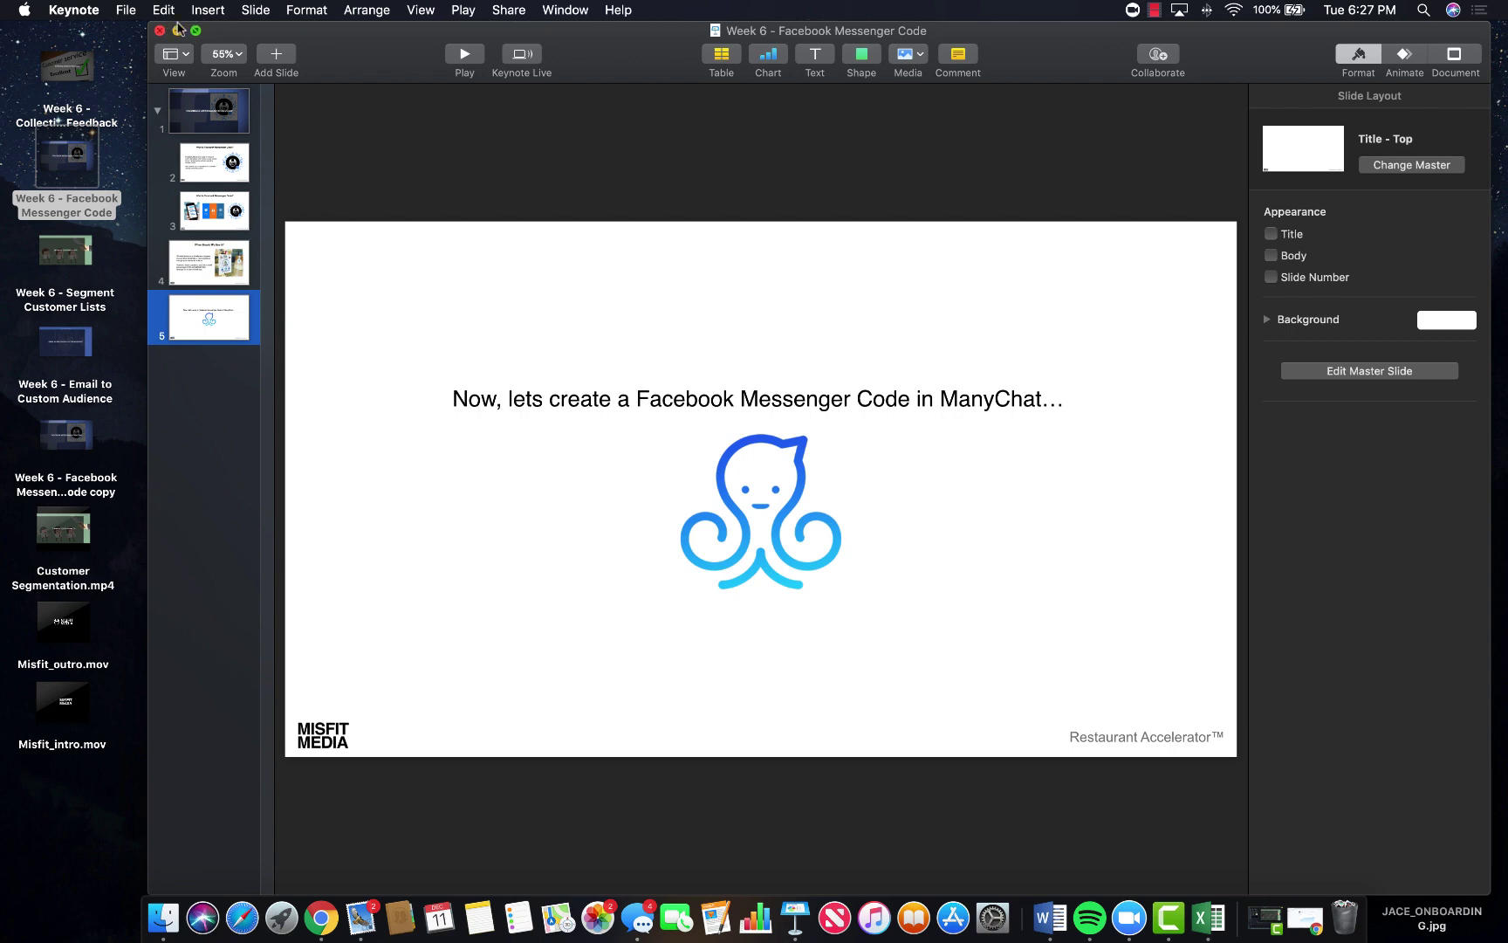
Minimize Keynote, restore Chrome full-width, and start a new growth tool from Growth Tools
left_click(196, 30)
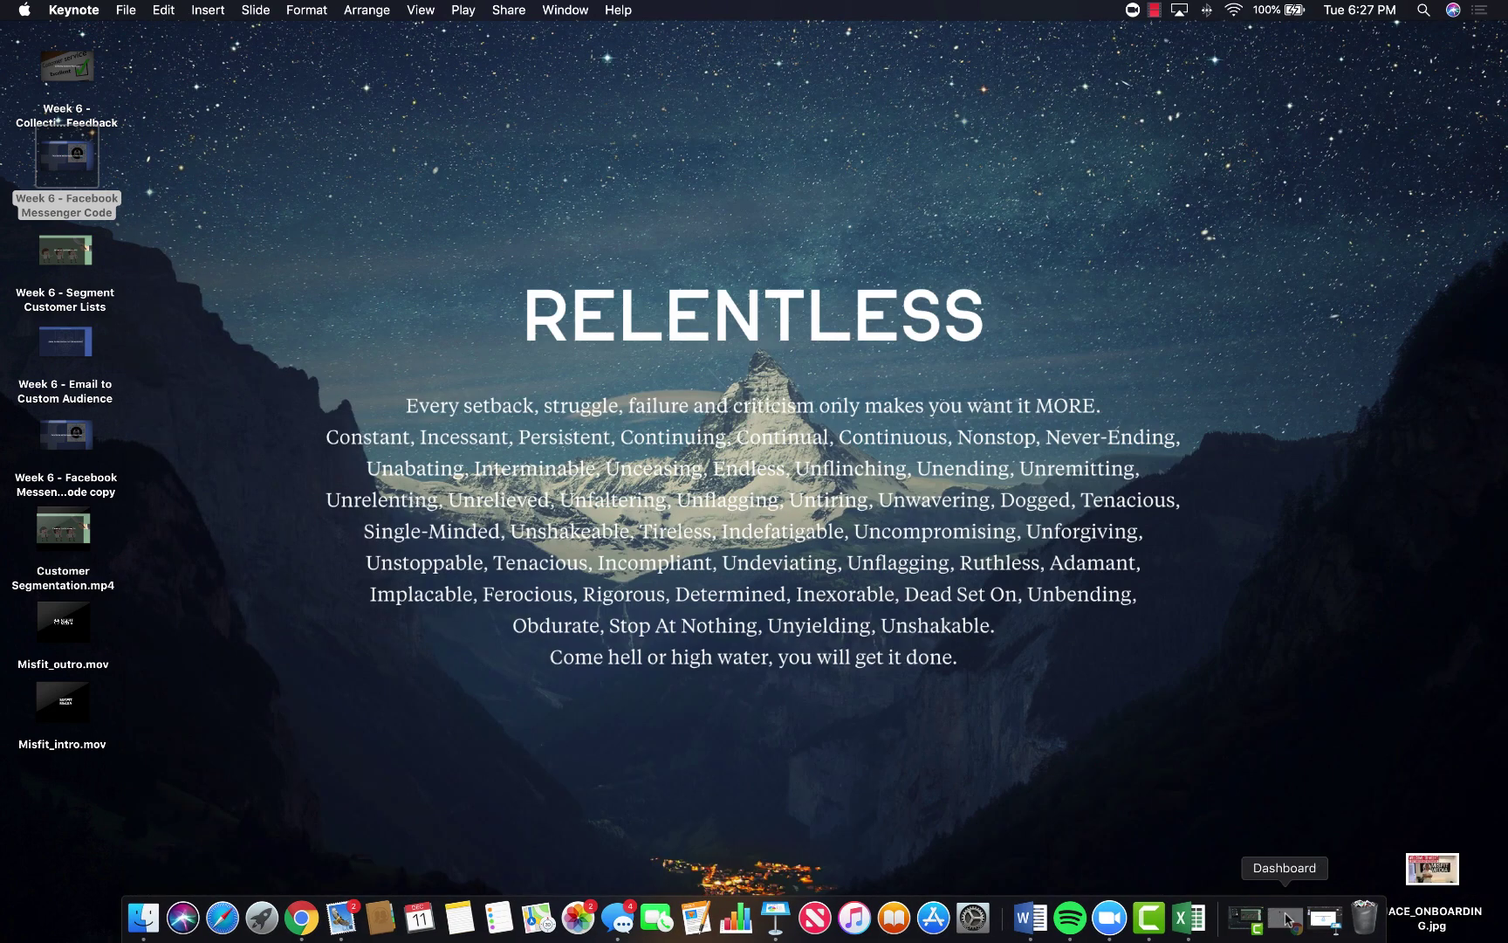
left_click(1284, 916)
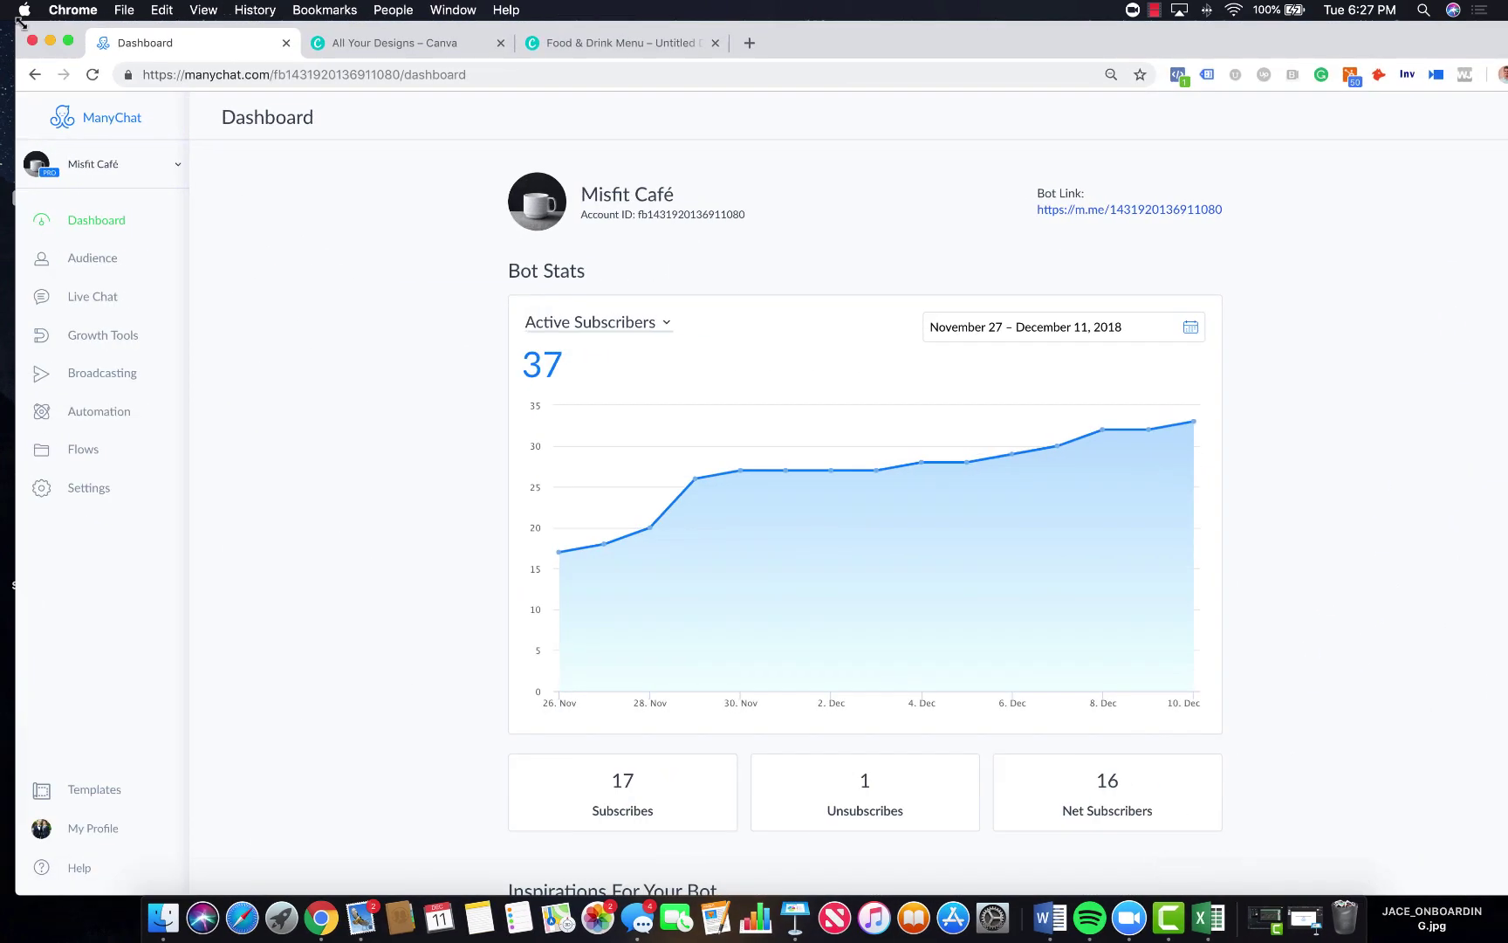
left_click_drag(16, 22, 5, 20)
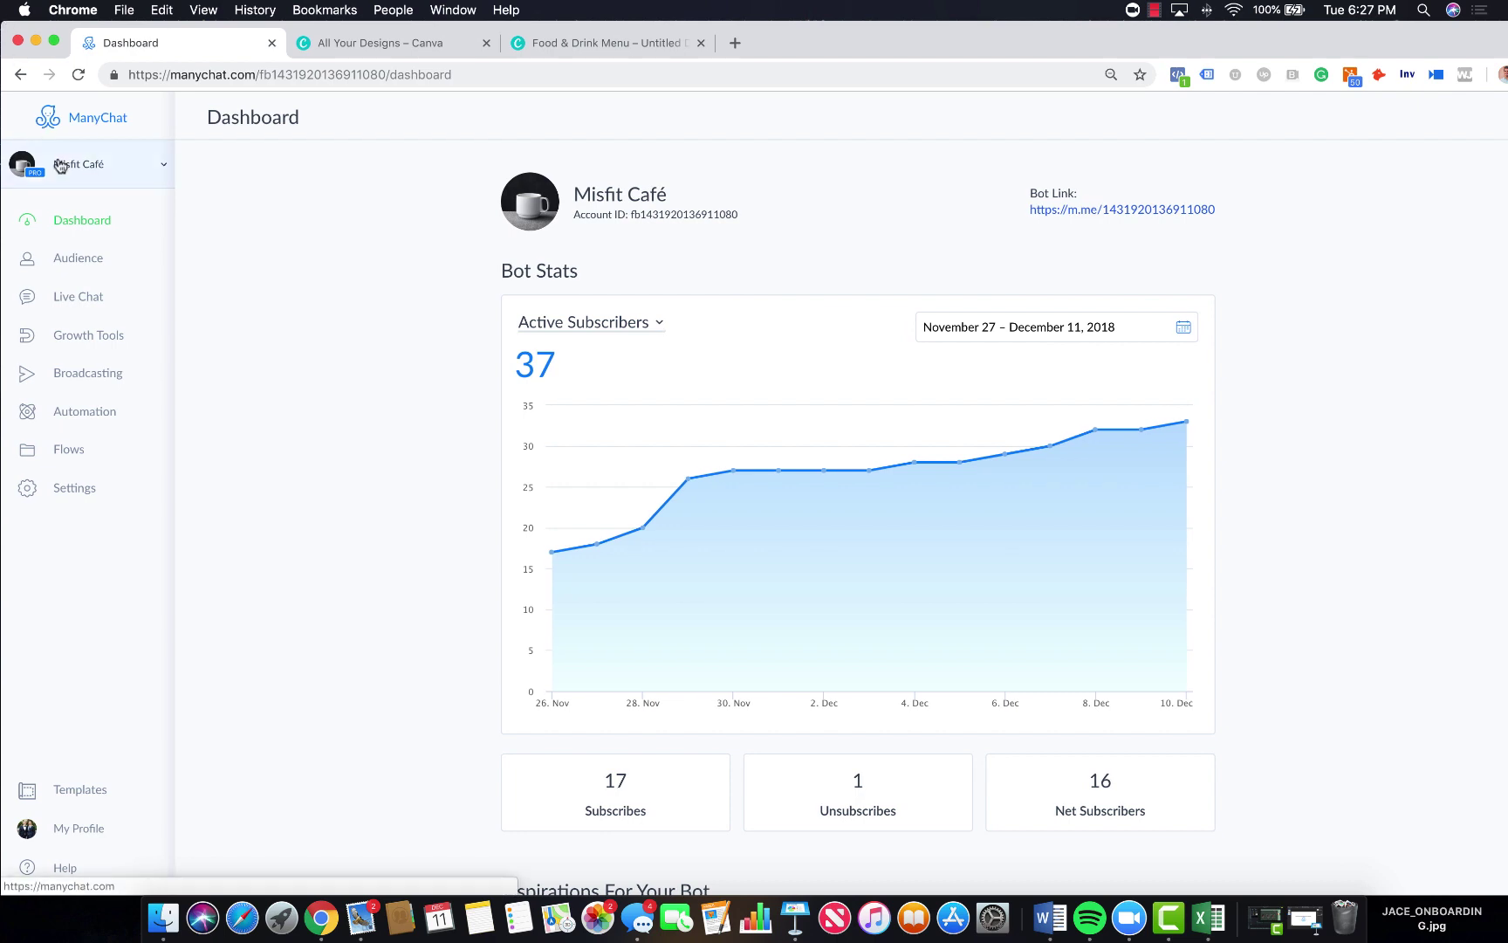
left_click(87, 333)
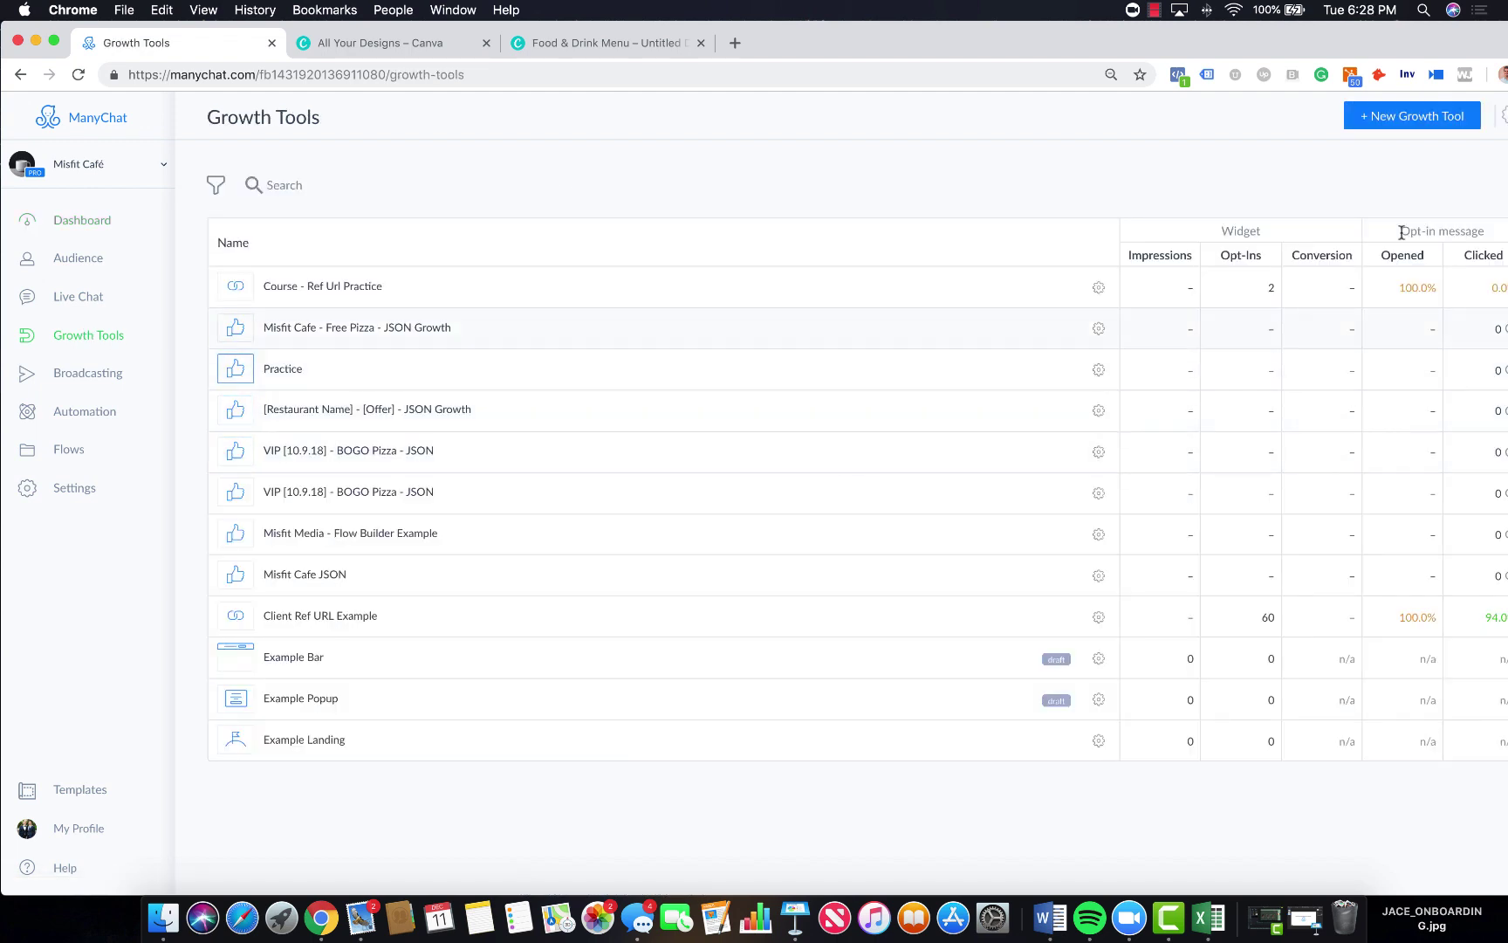
left_click(1429, 120)
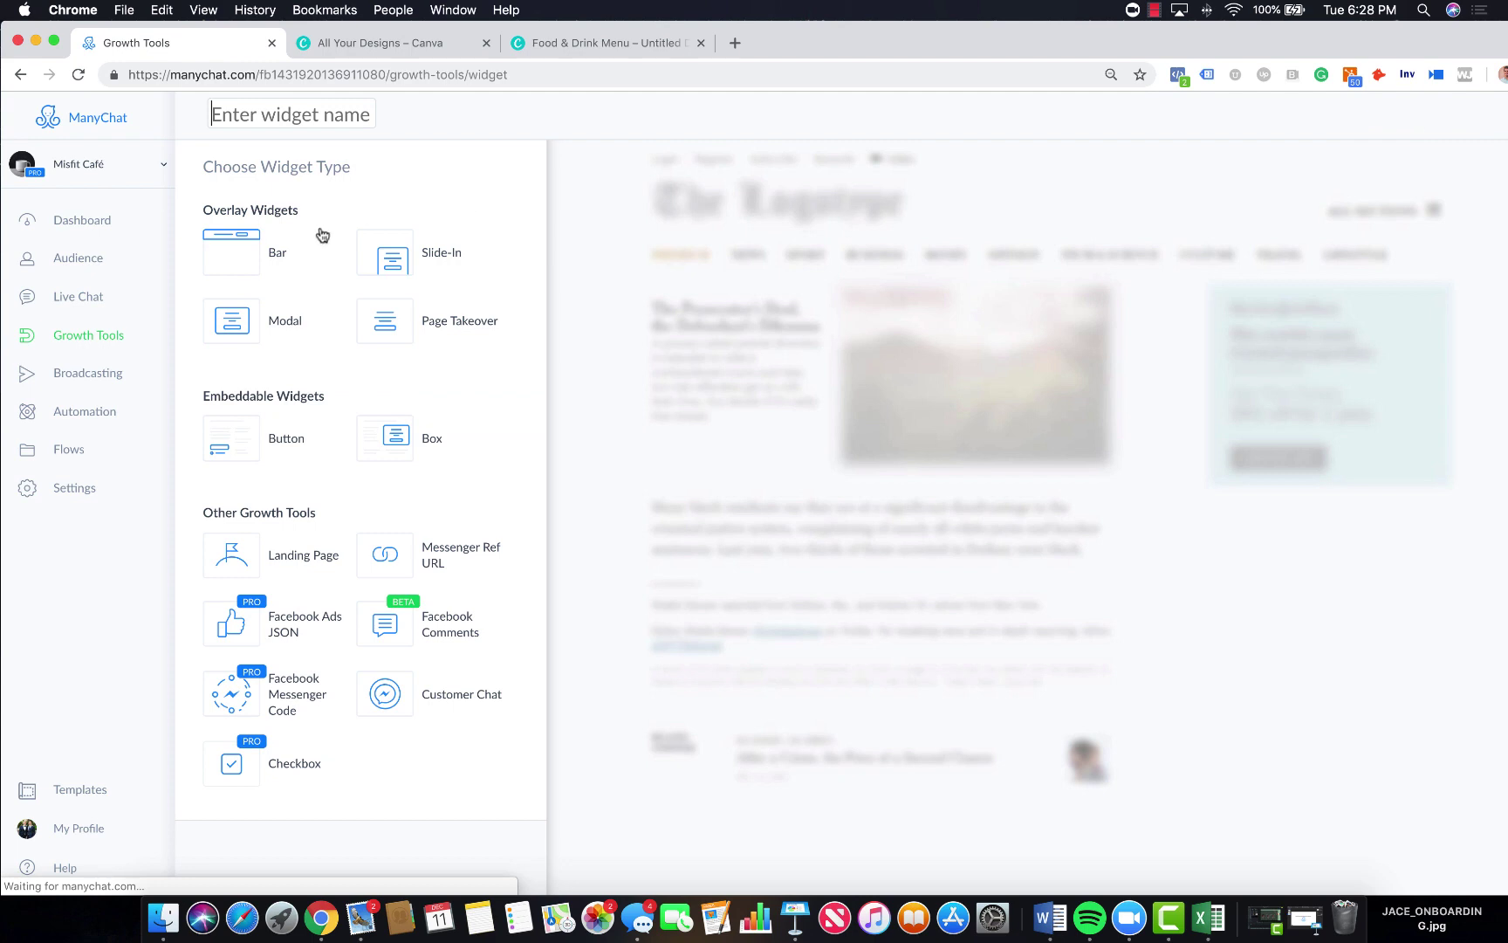
Create a Facebook Messenger Code widget and rename it 'Messenger Code - Pizza Offer'
left_click(297, 686)
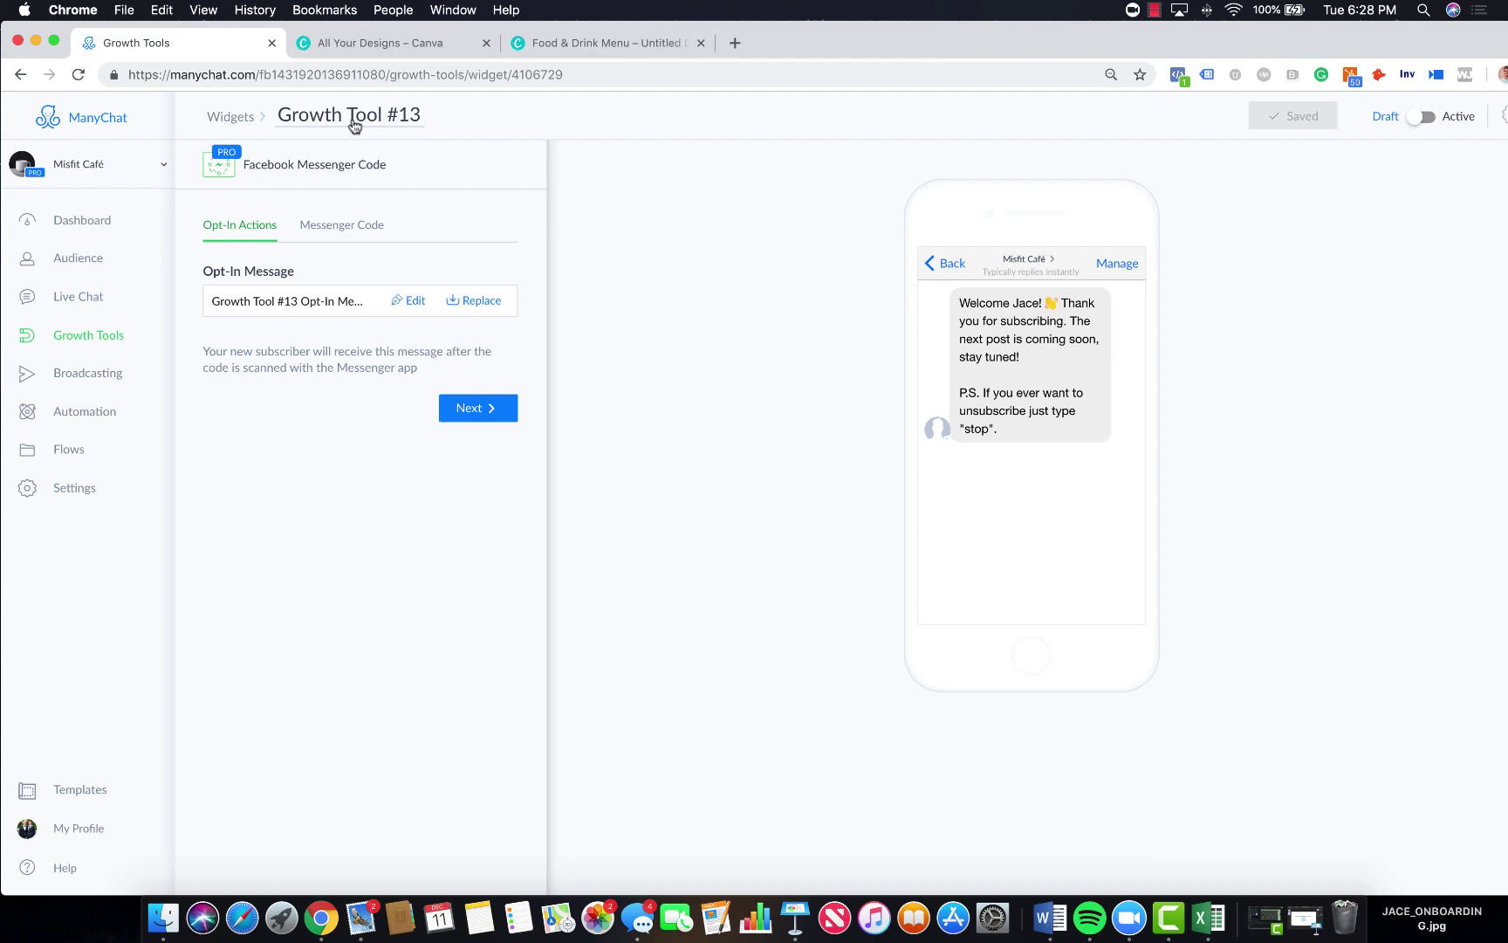
left_click(352, 119)
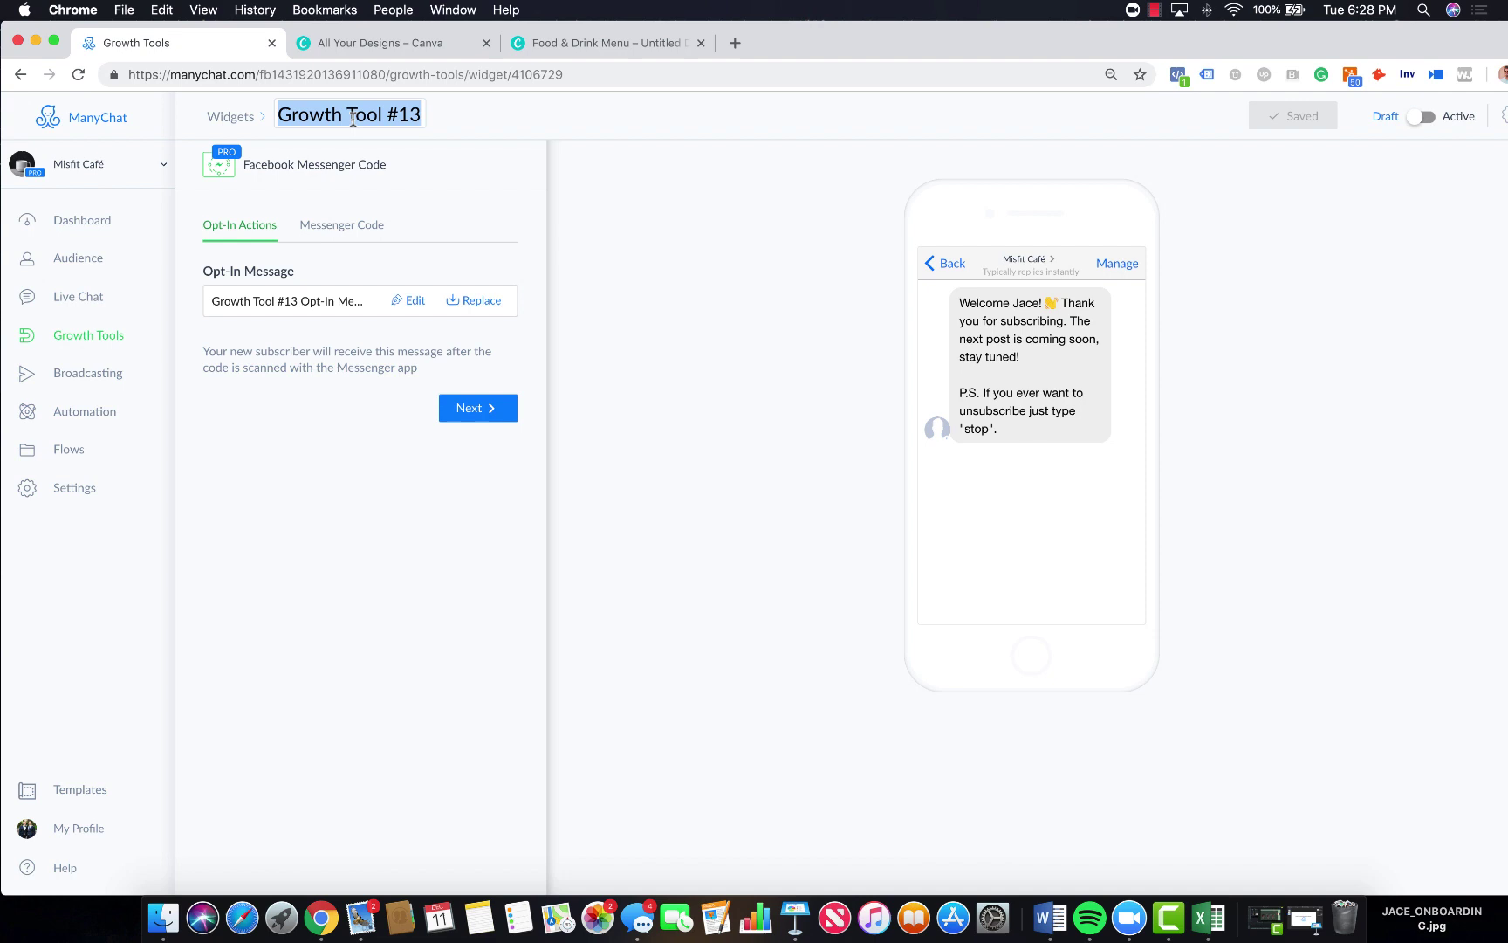
type("Pizza")
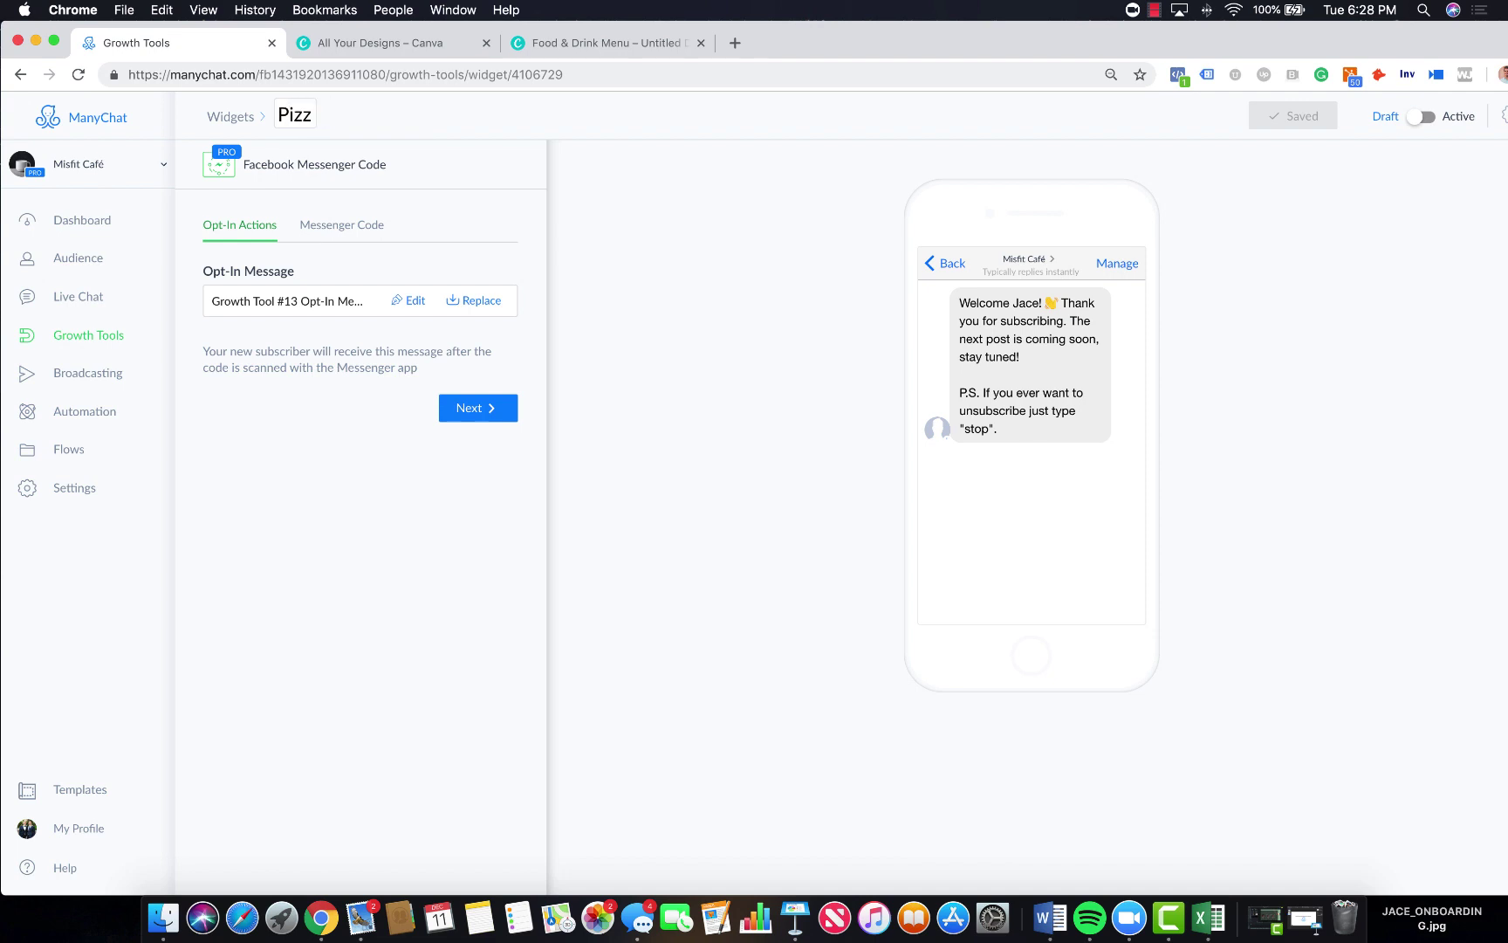
key("BackSpace")
key("BackSpace")
key("BackSpace")
key("BackSpace")
type("Messenger Code")
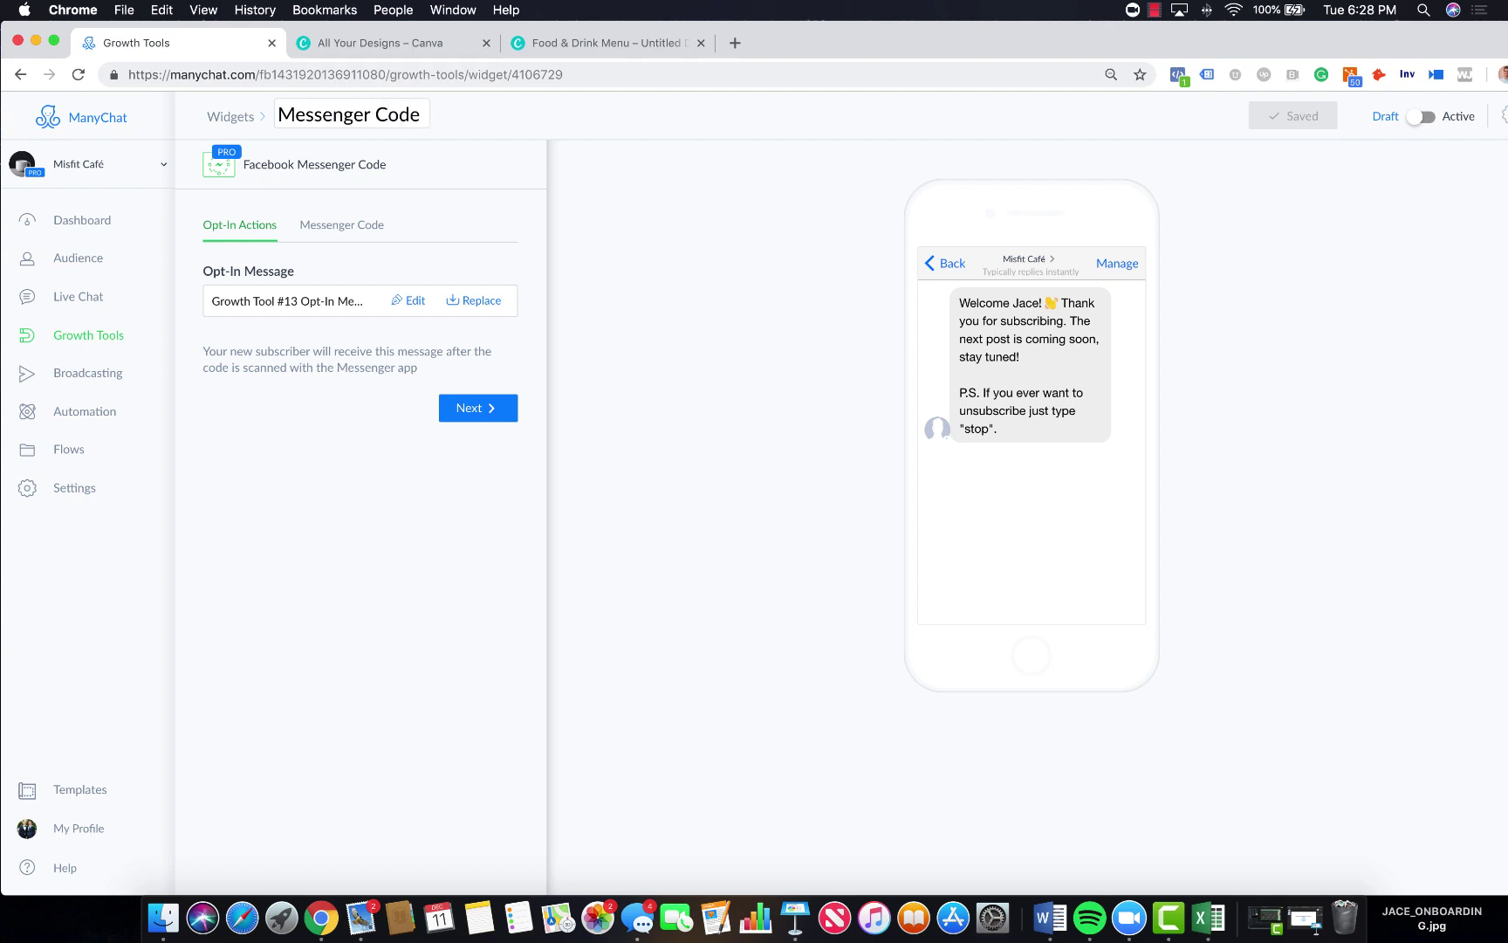
type(" - Pizza Offer")
Replace the opt-in message with the Misfit Template Campaign's VIP [10.9.18] - BOGO Pizza - JSON flow
left_click(478, 300)
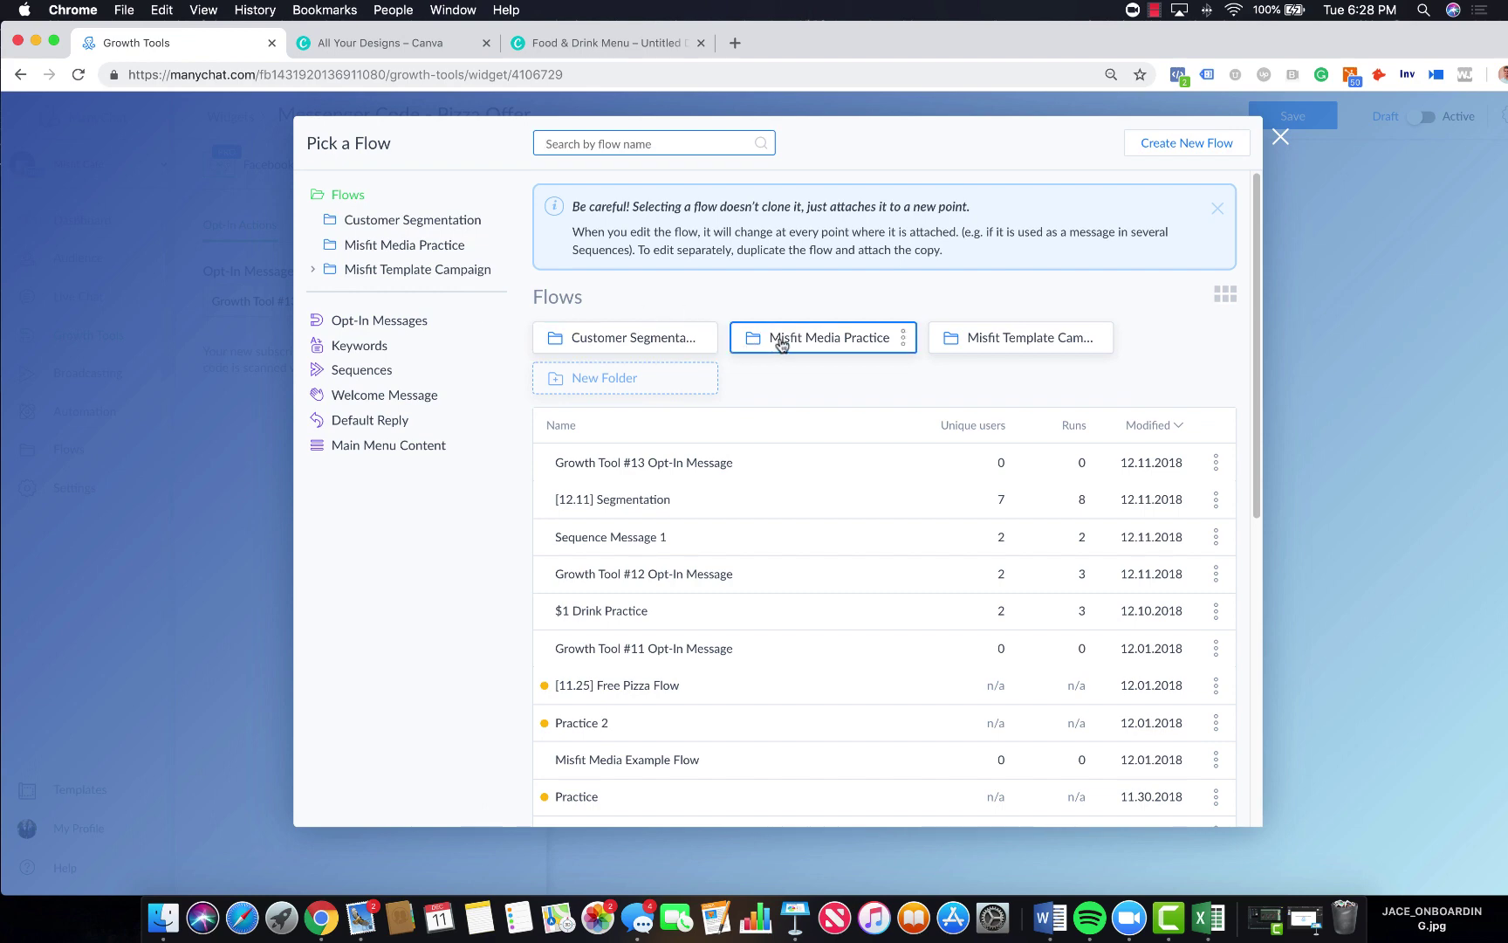
left_click(995, 342)
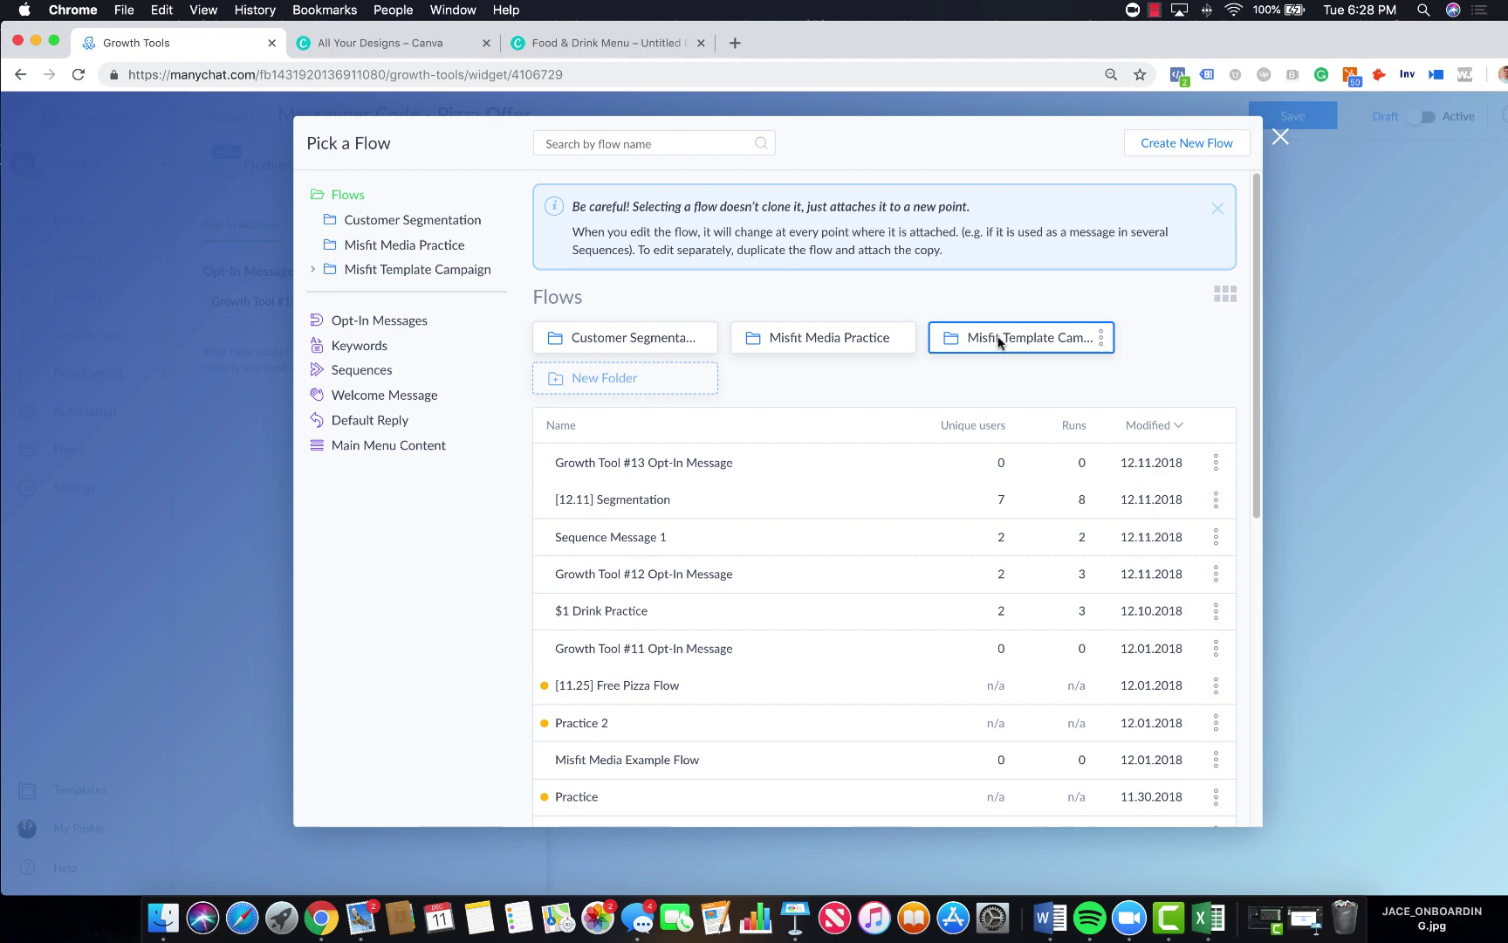
left_click(663, 349)
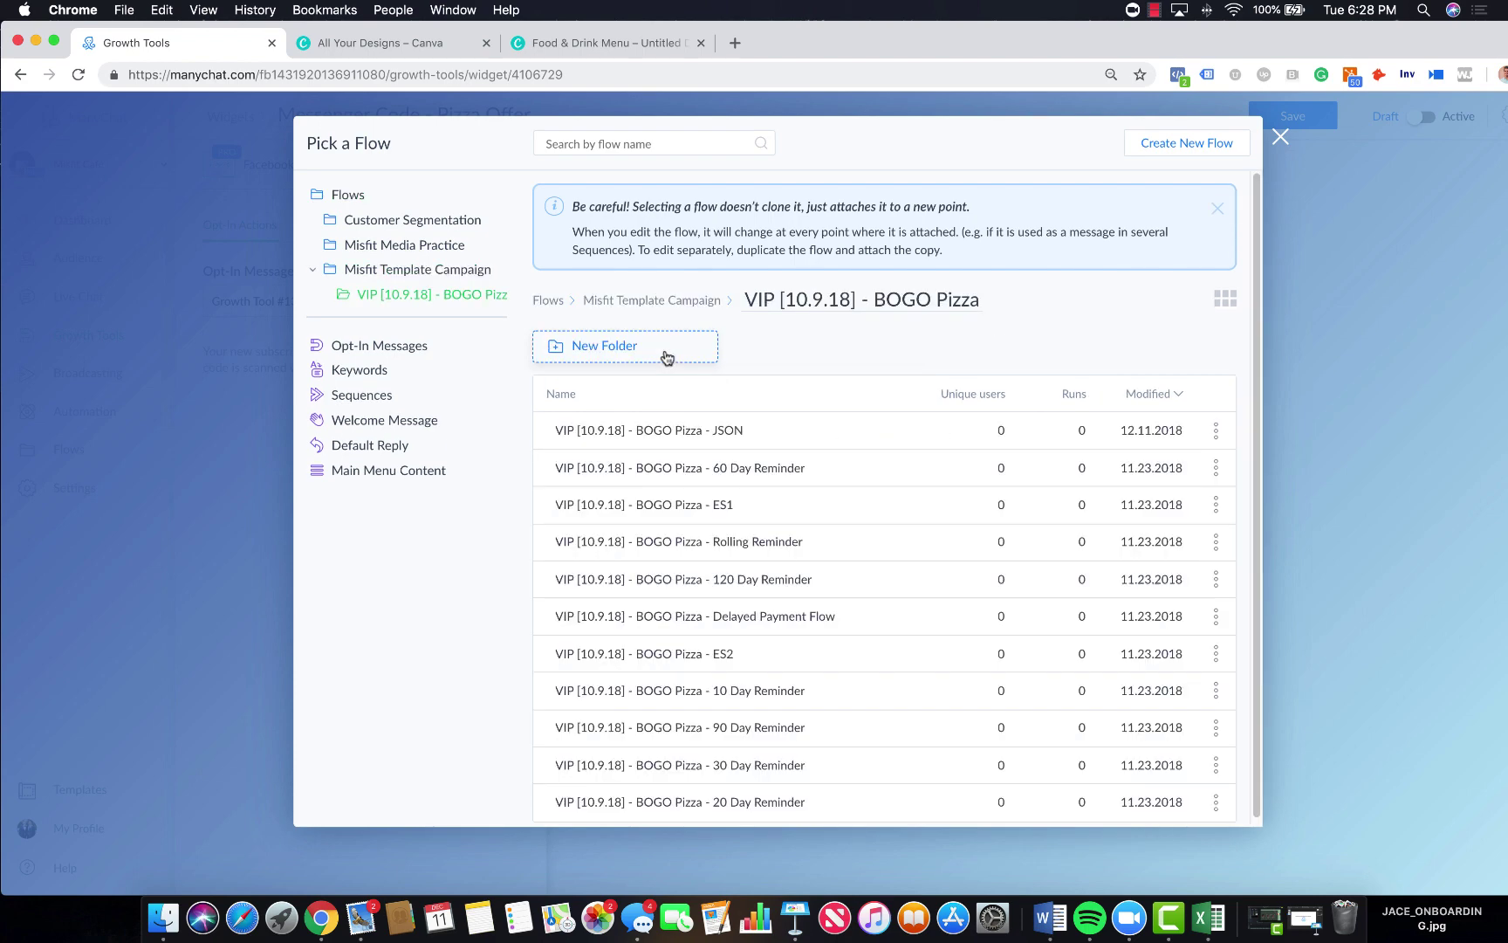
left_click(688, 429)
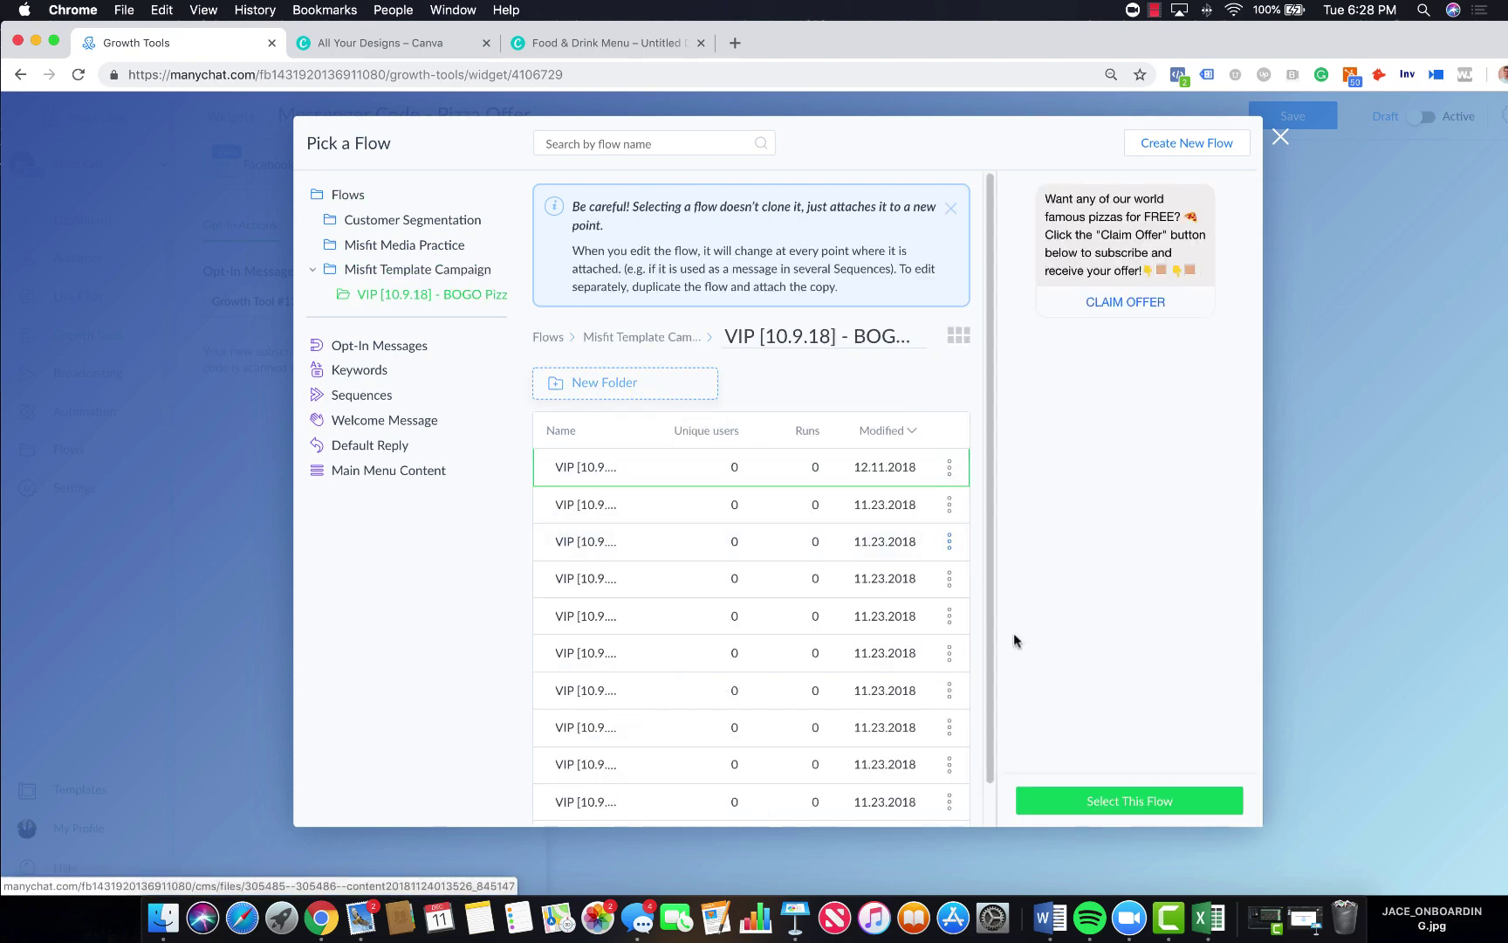
left_click(1087, 812)
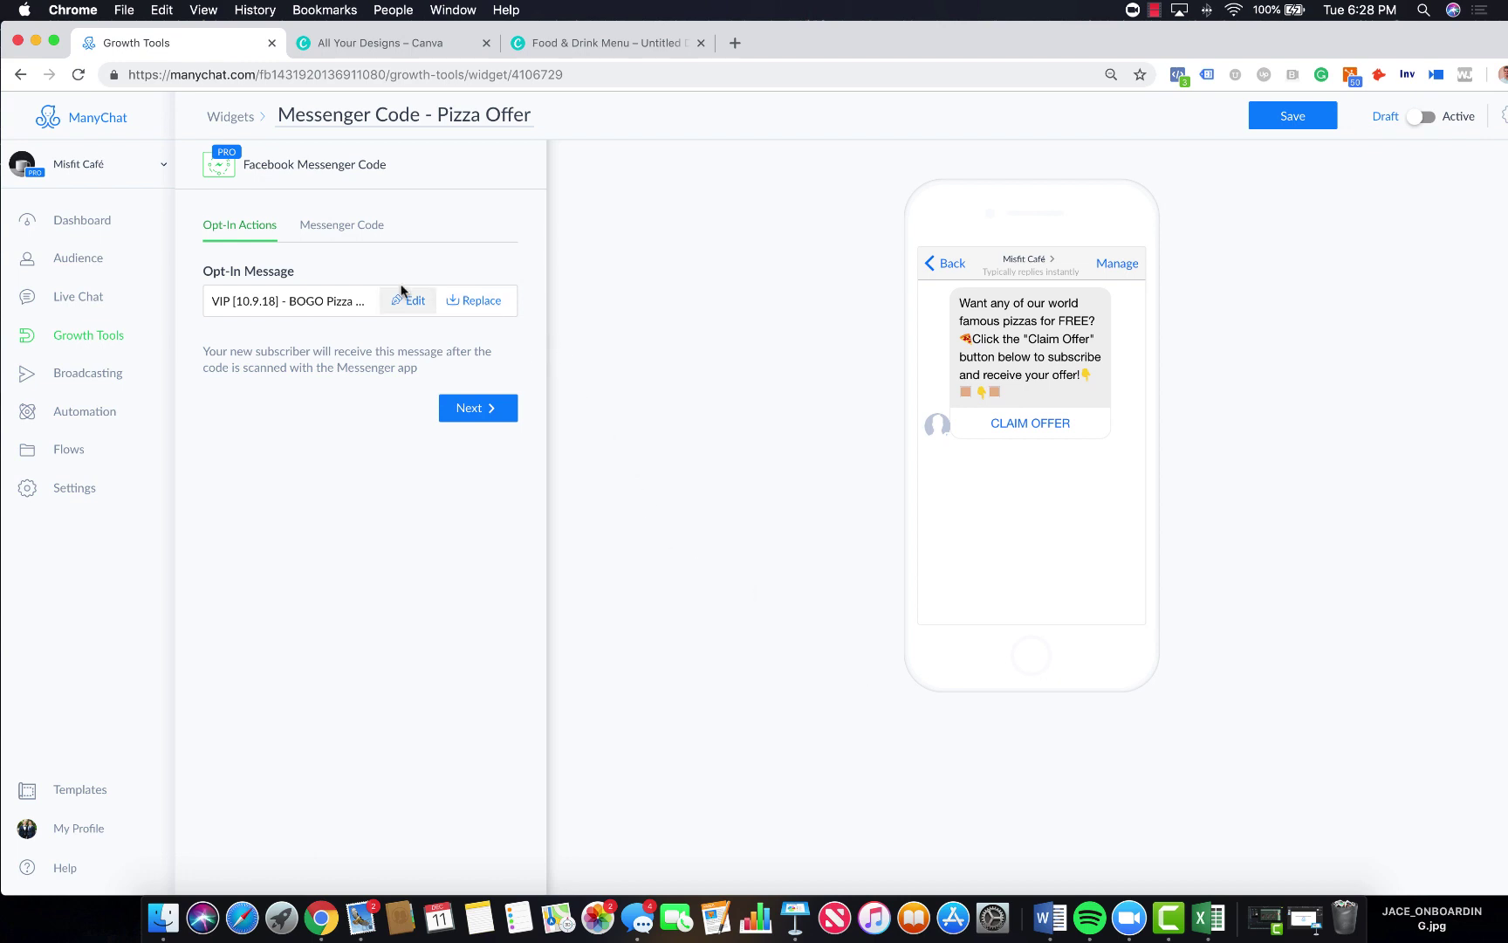
Save the growth tool and switch it from draft to active
left_click(1290, 122)
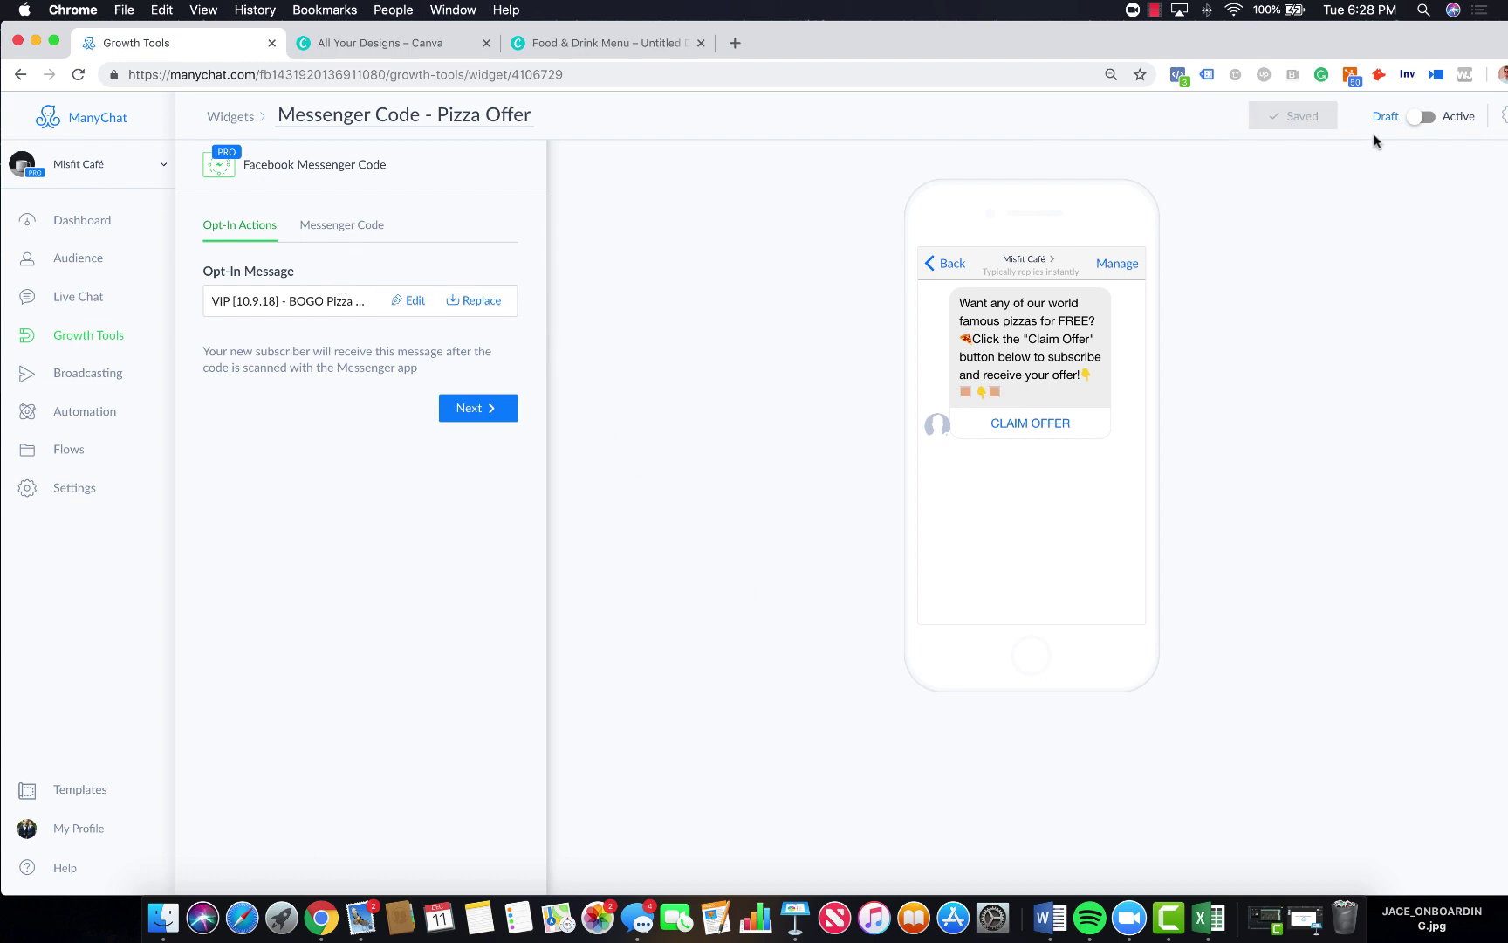
left_click(1420, 119)
left_click(353, 224)
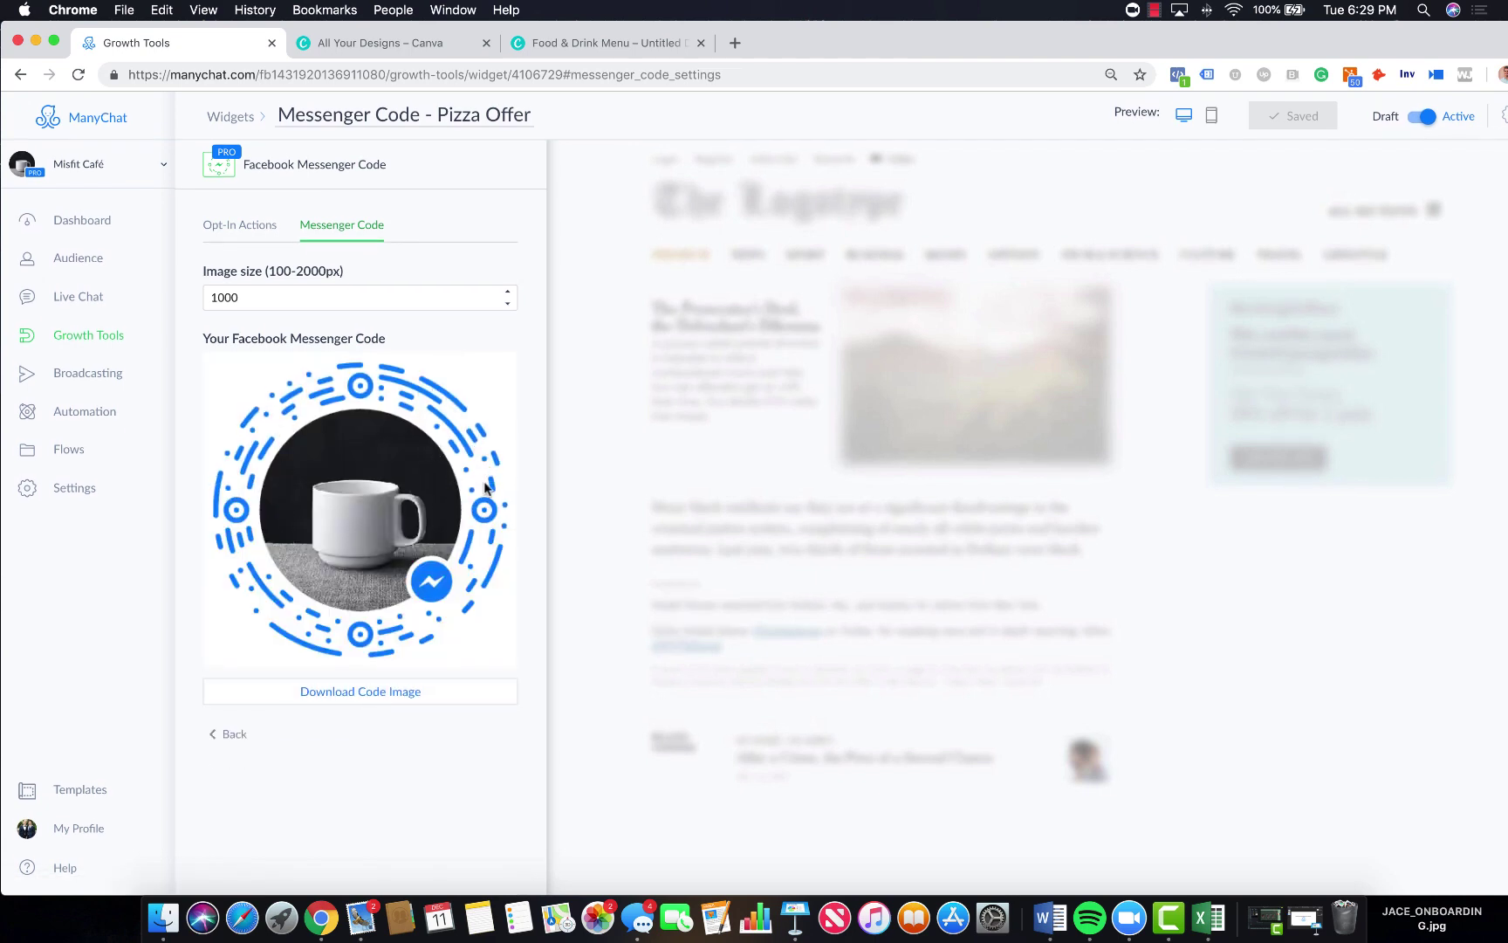
Check the opt-in message, then download the 1000 px Messenger Code image as a PNG
left_click(239, 232)
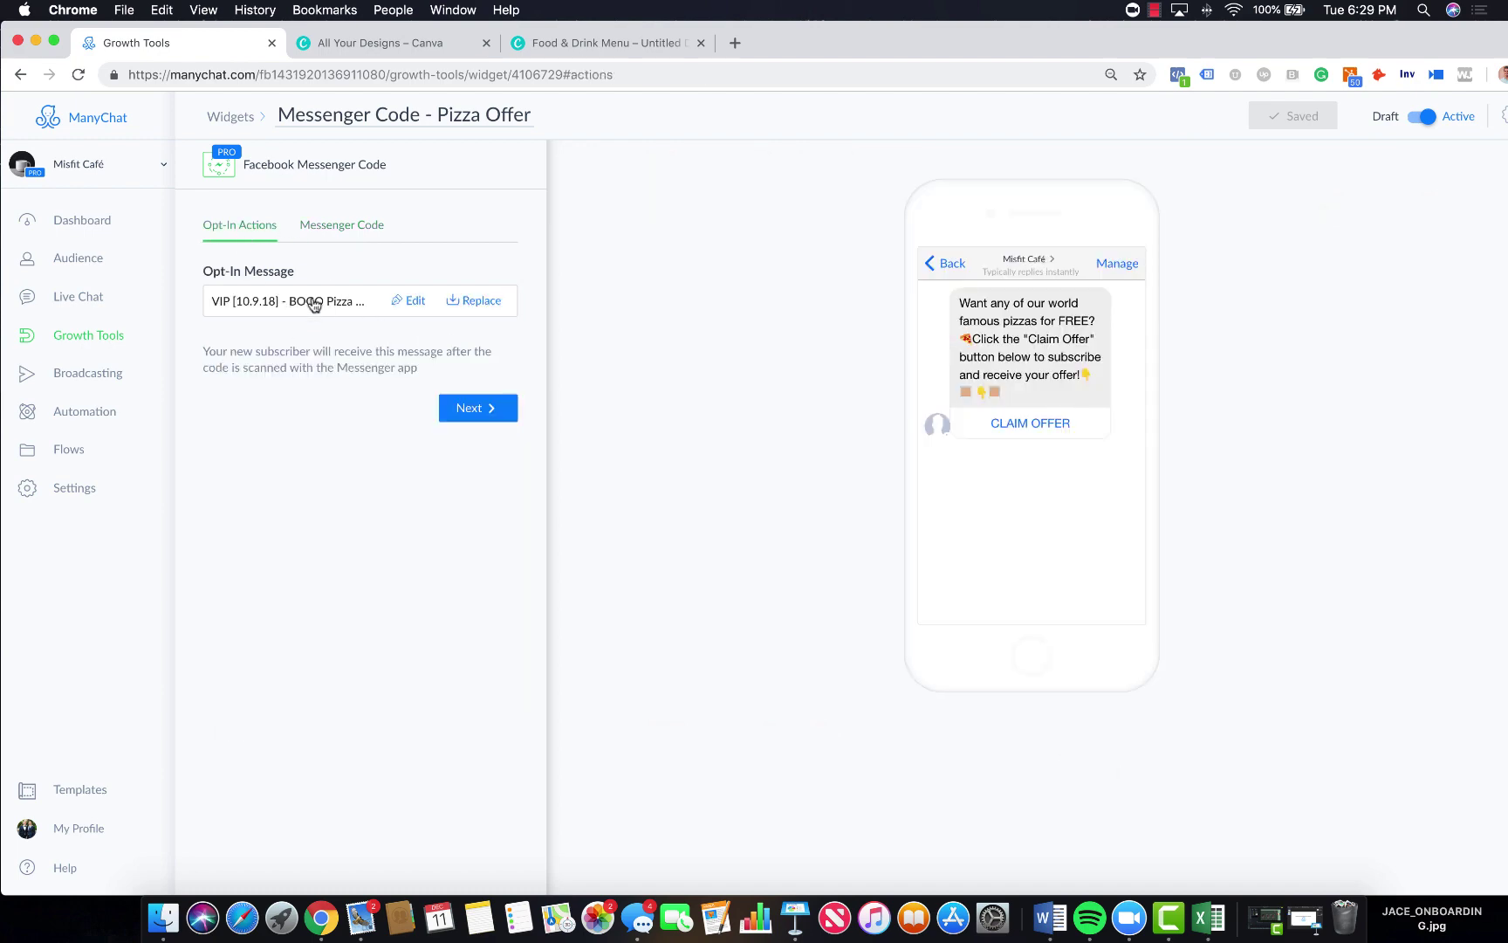
left_click(340, 226)
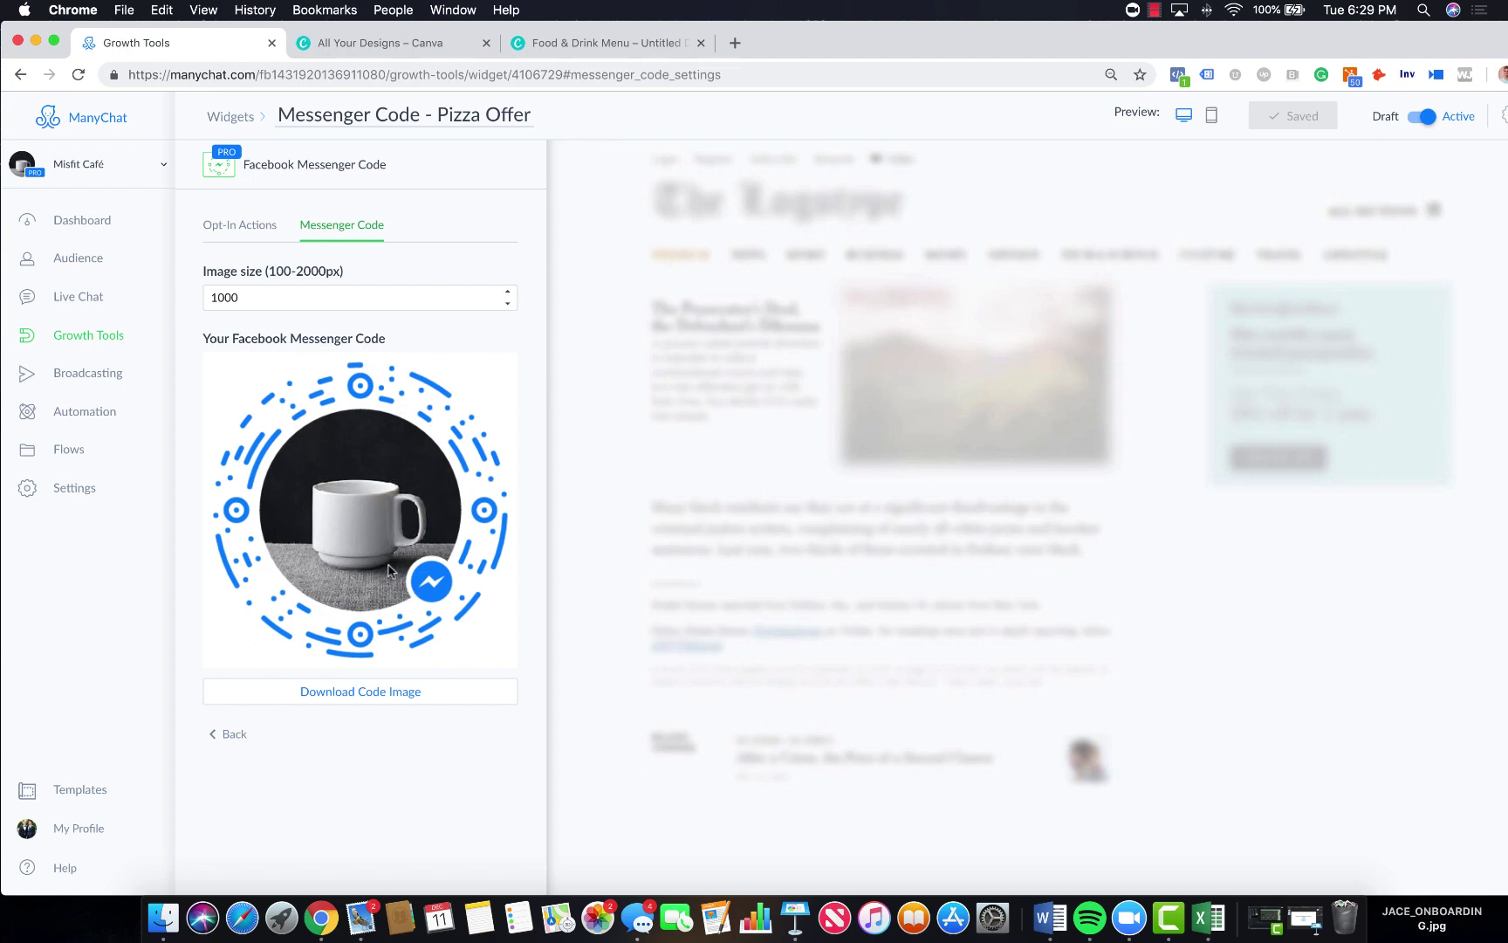
left_click(358, 693)
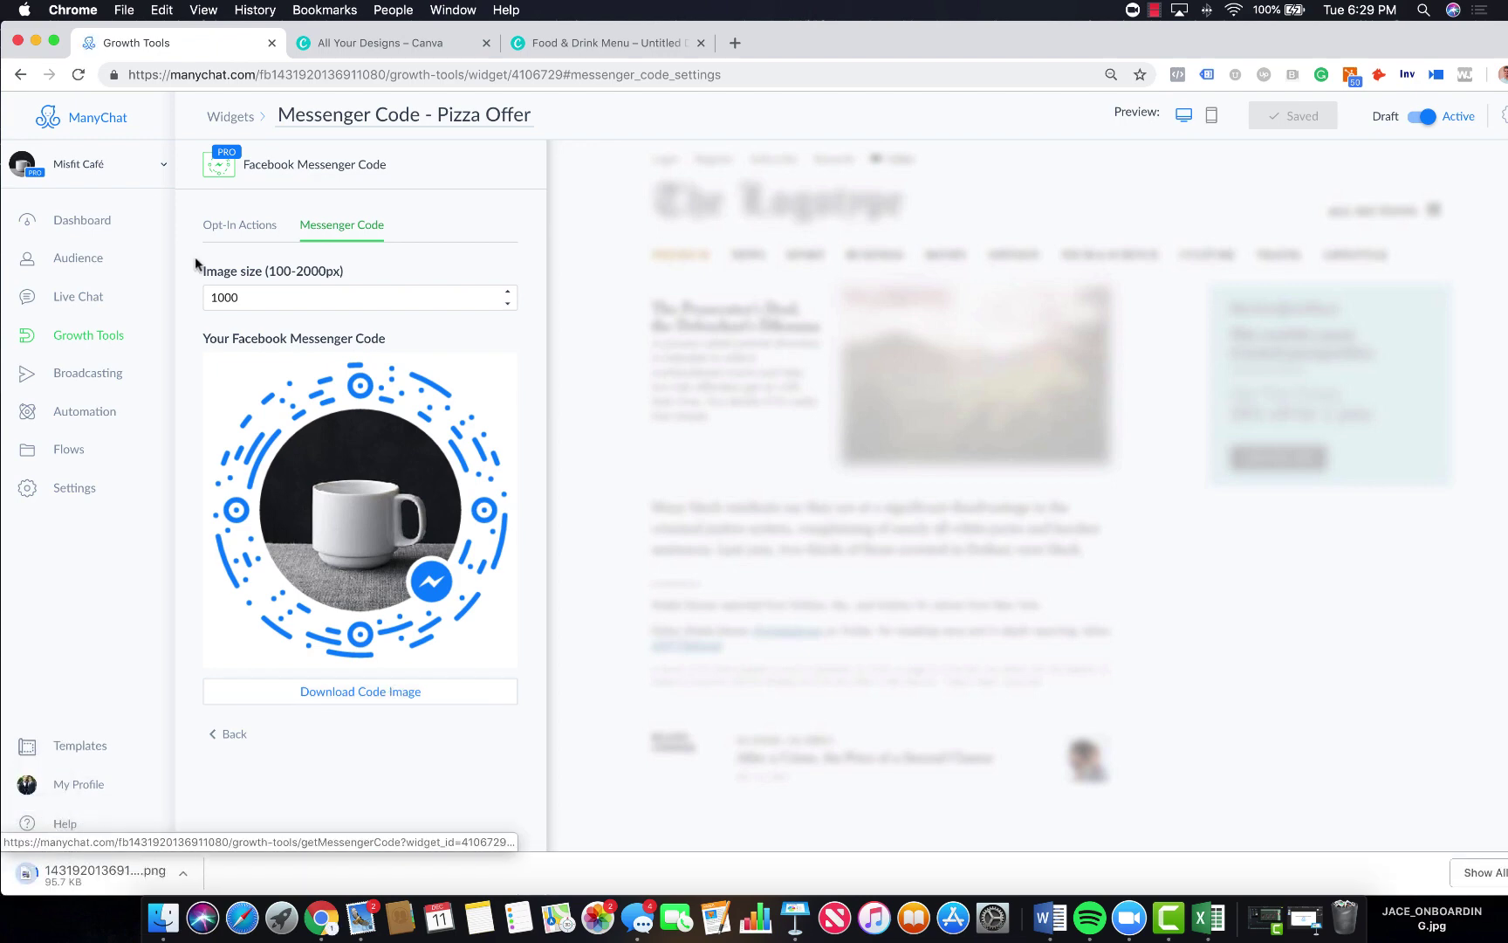
Drag the new Messenger Code PNG from Finder's Downloads folder onto the desktop, then close Finder
mouse_move(3, 25)
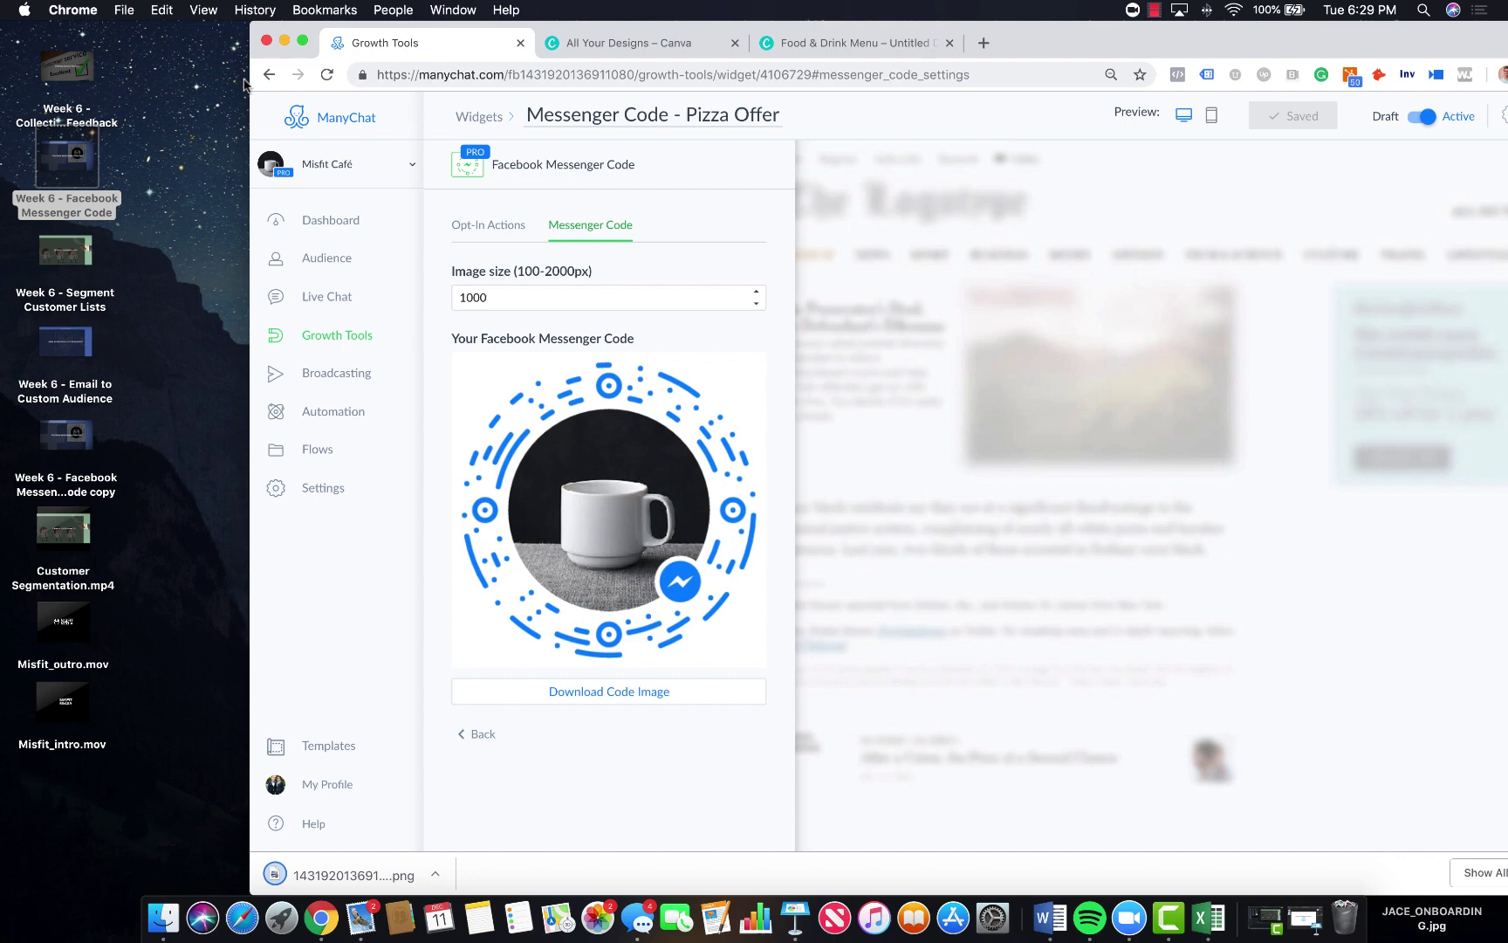
left_click(174, 934)
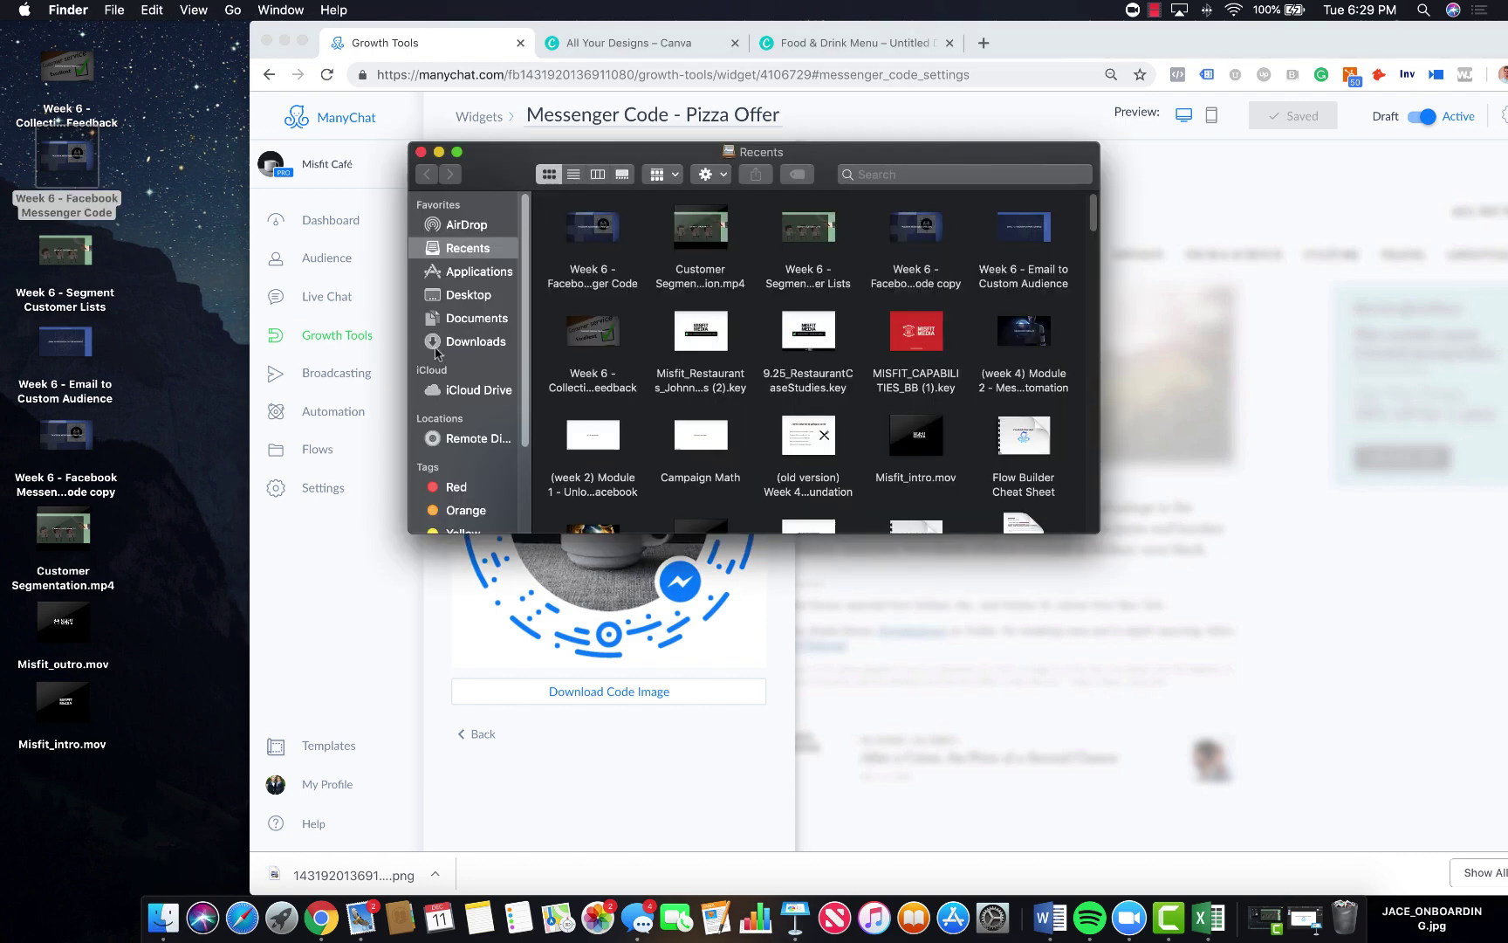
left_click(465, 341)
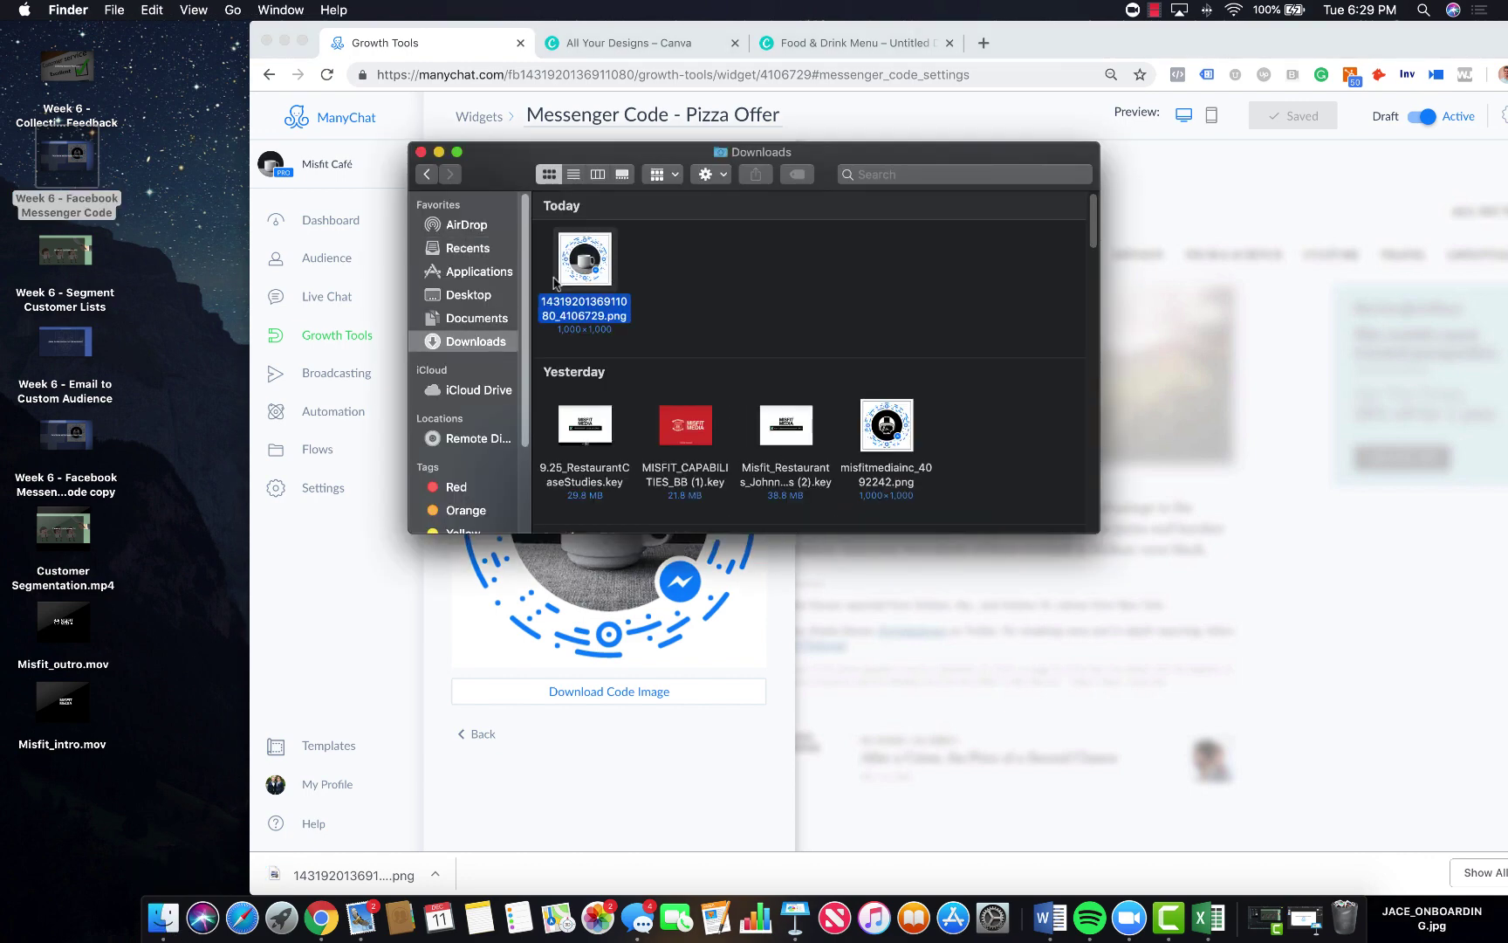
left_click_drag(586, 260, 191, 561)
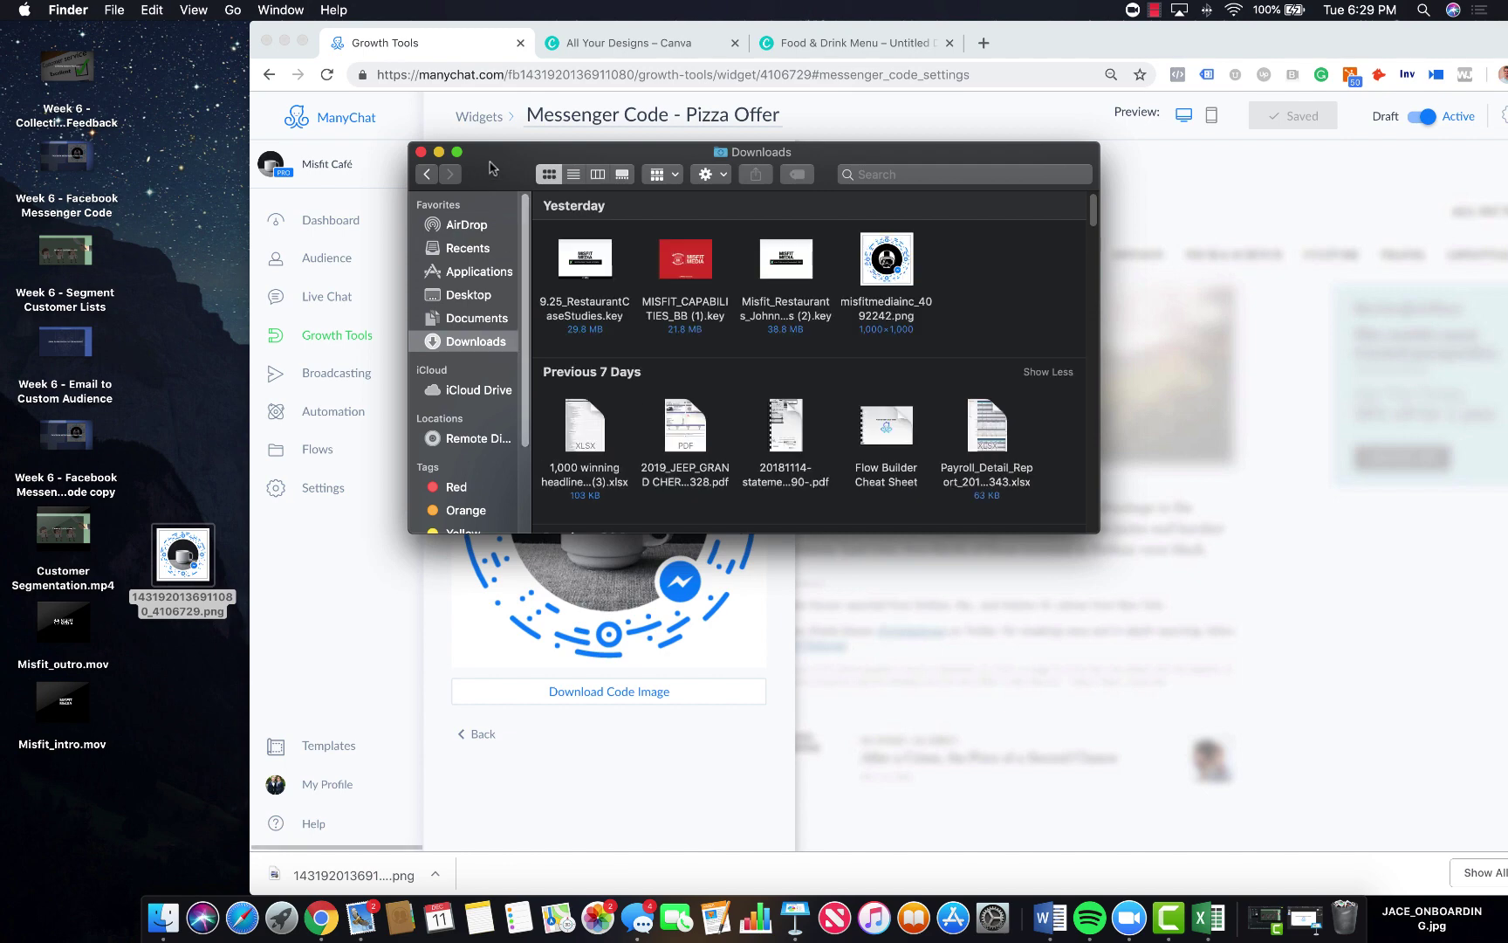
left_click(419, 153)
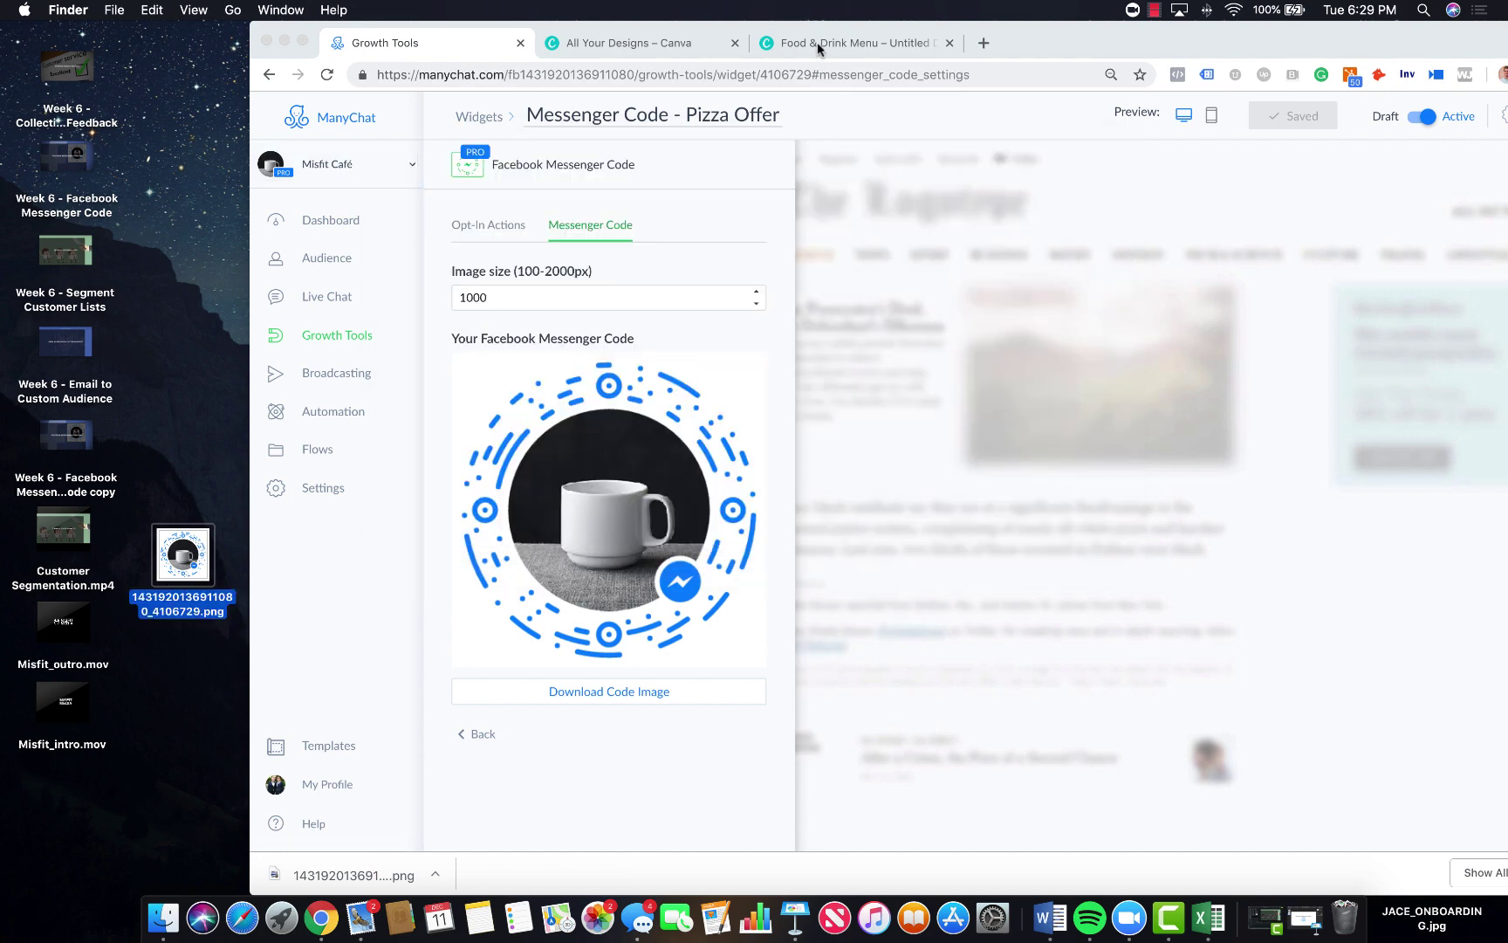
Open the Food & Drink Menu – Untitled Design from the Canva designs dashboard
left_click(667, 44)
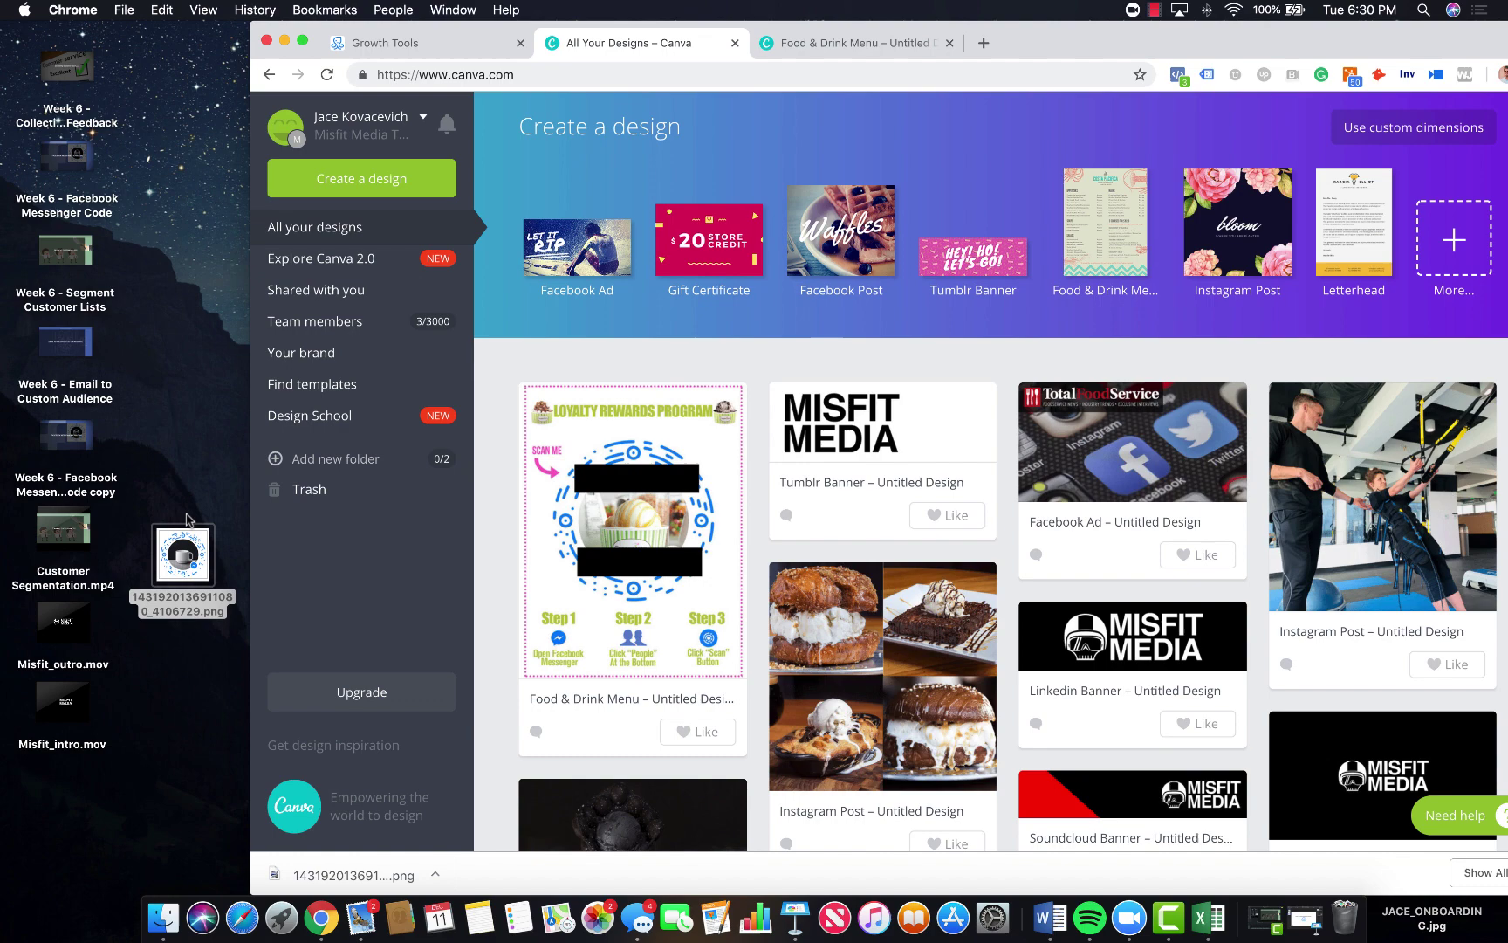
left_click(676, 436)
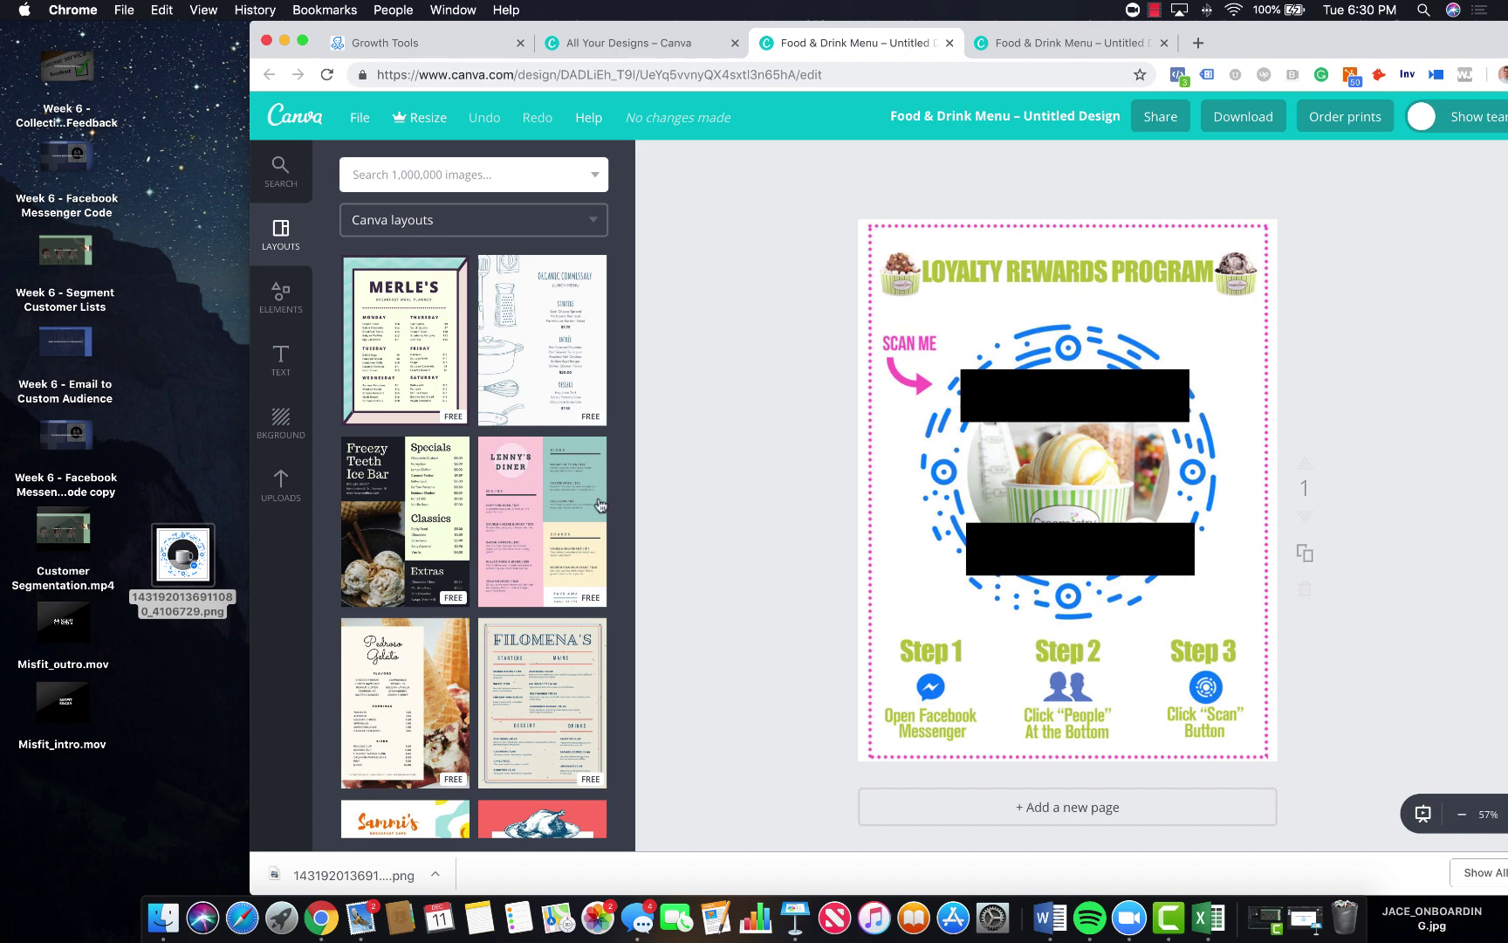
Select the Messenger Code PNG on the desktop, then go back to the ManyChat Growth Tools tab
left_click_drag(181, 558, 186, 570)
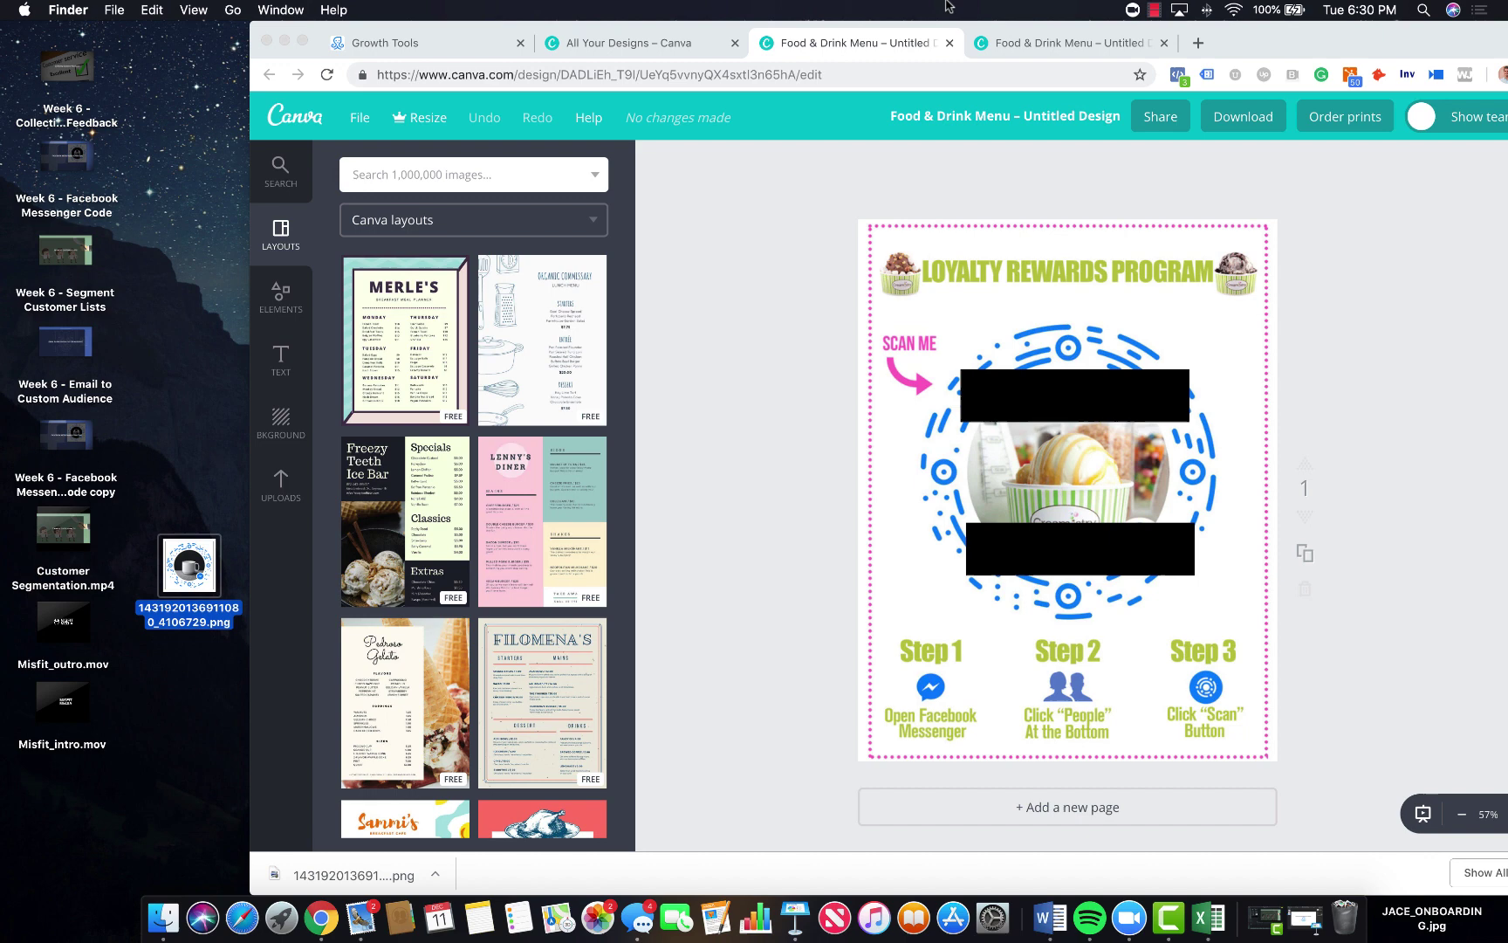
left_click(432, 37)
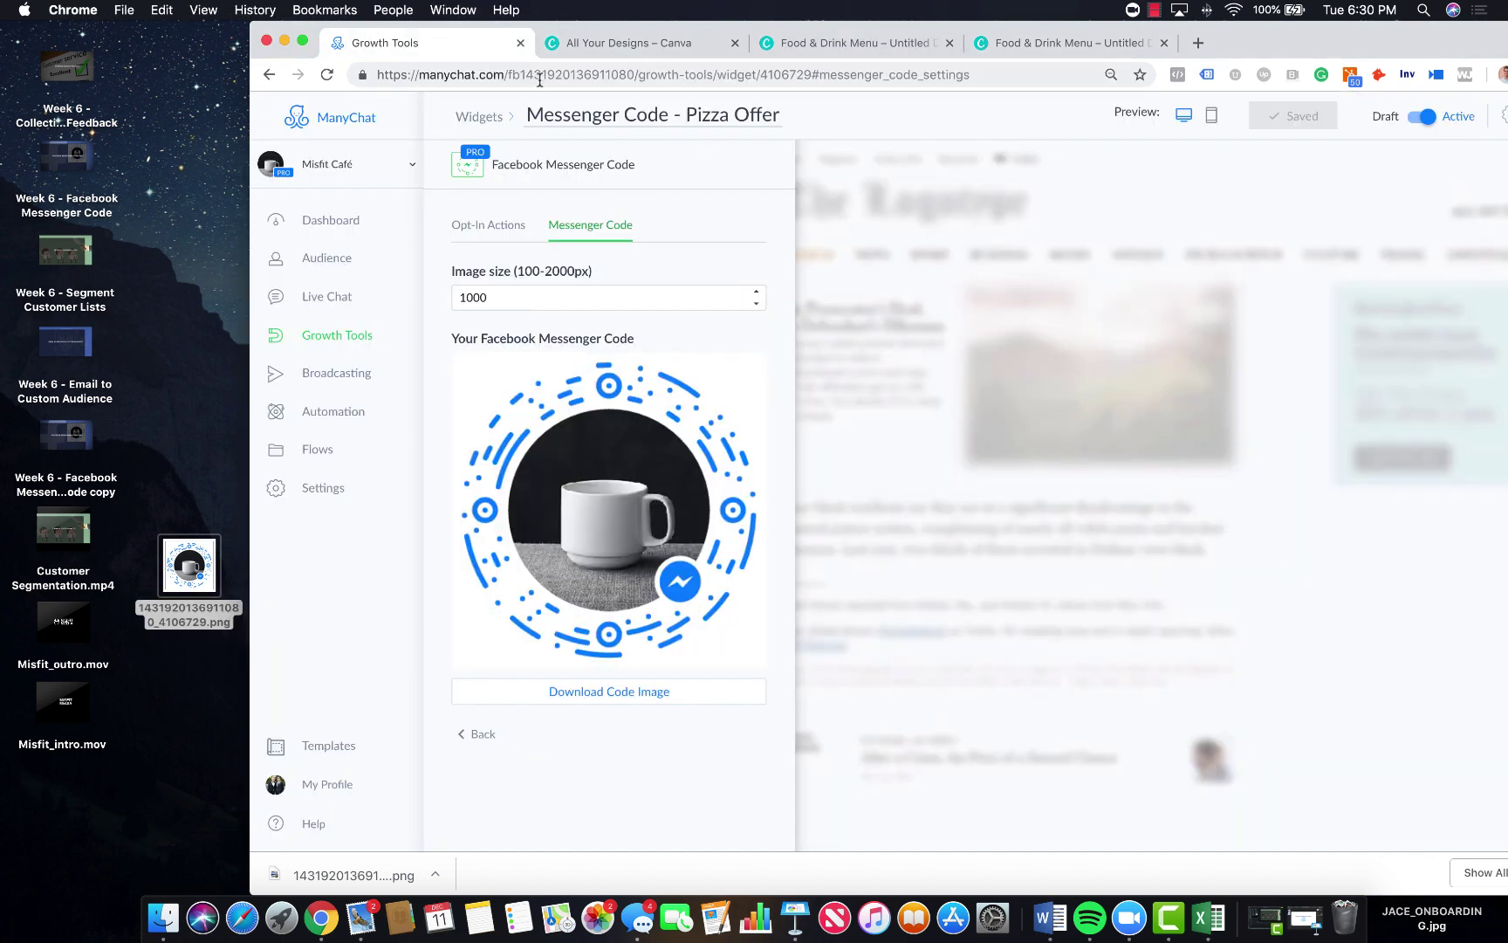
Check the ManyChat Dashboard stats, then restore the Week 6 Keynote presentation
left_click(319, 224)
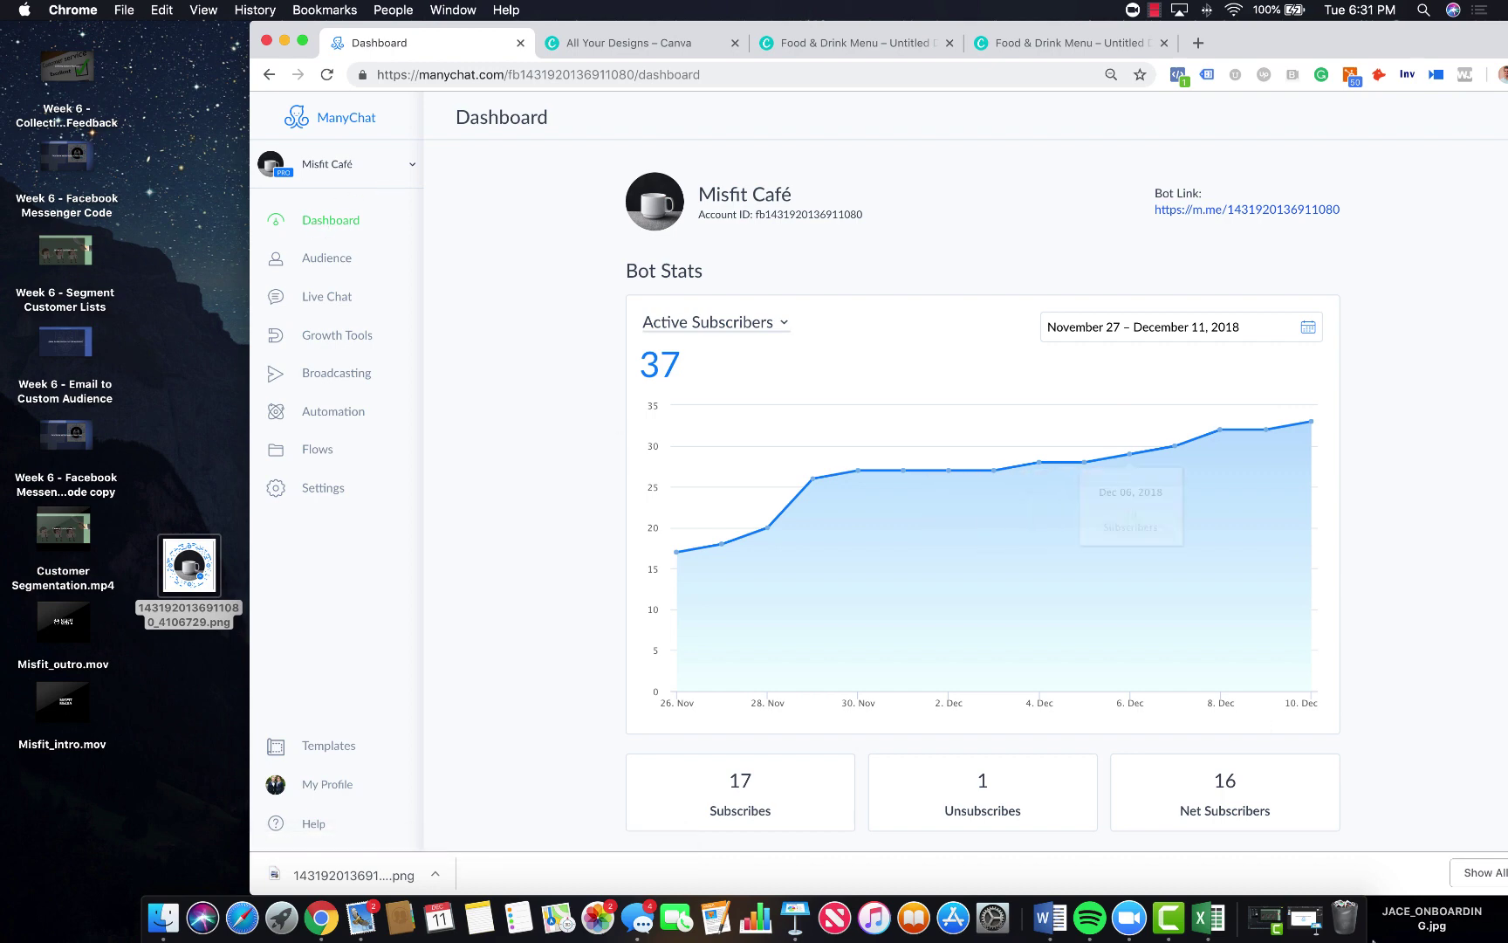
left_click(1301, 915)
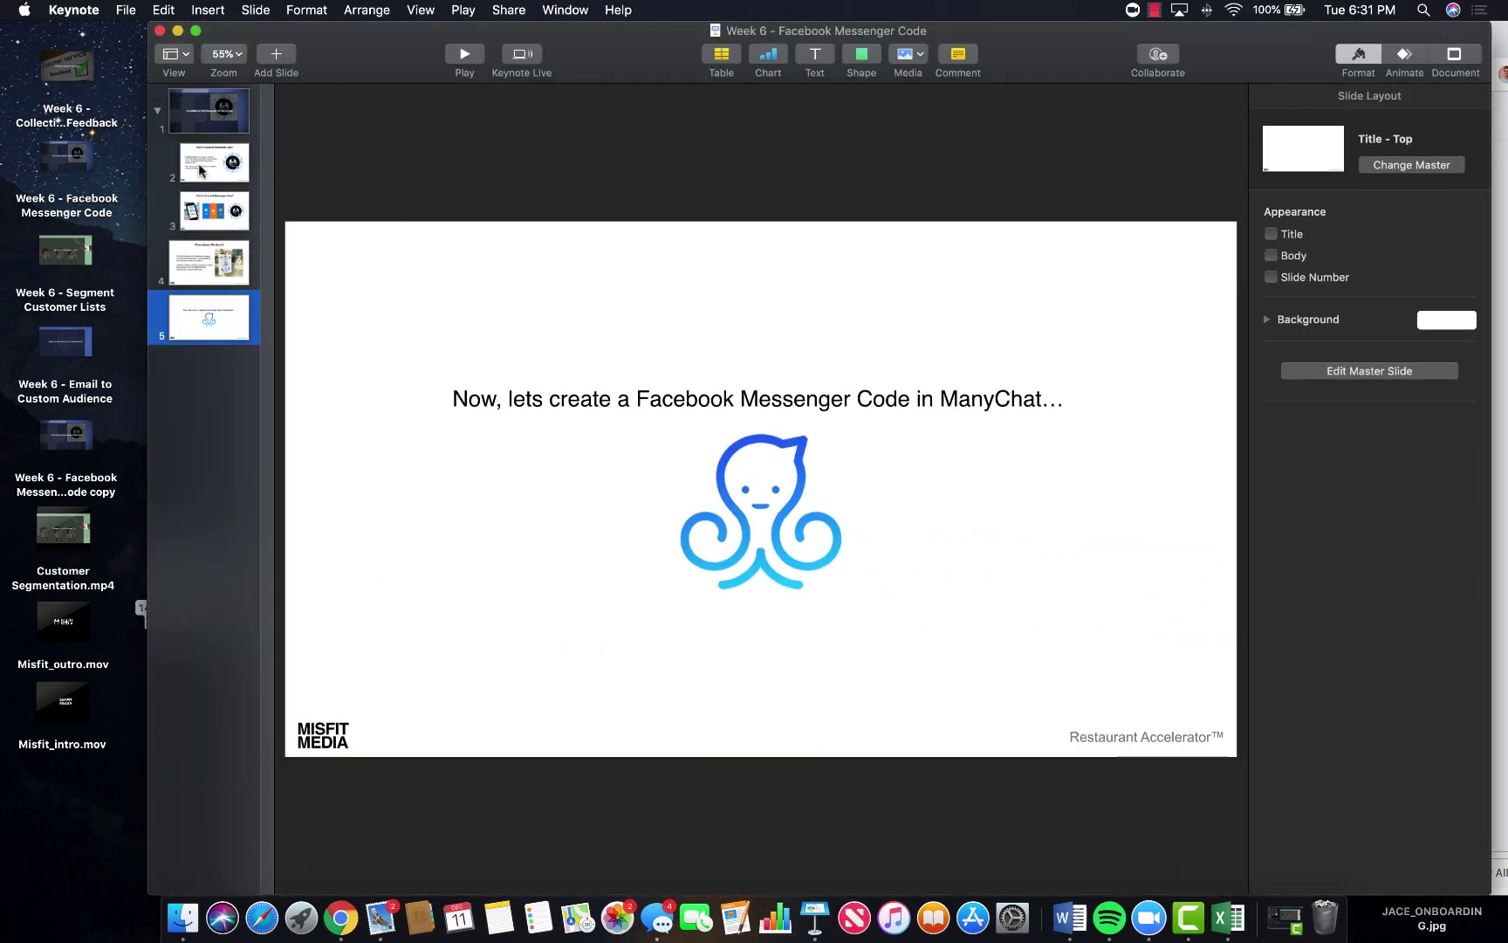
key("Up")
key("Up")
key("Up")
key("Up")
key("Down")
key("Down")
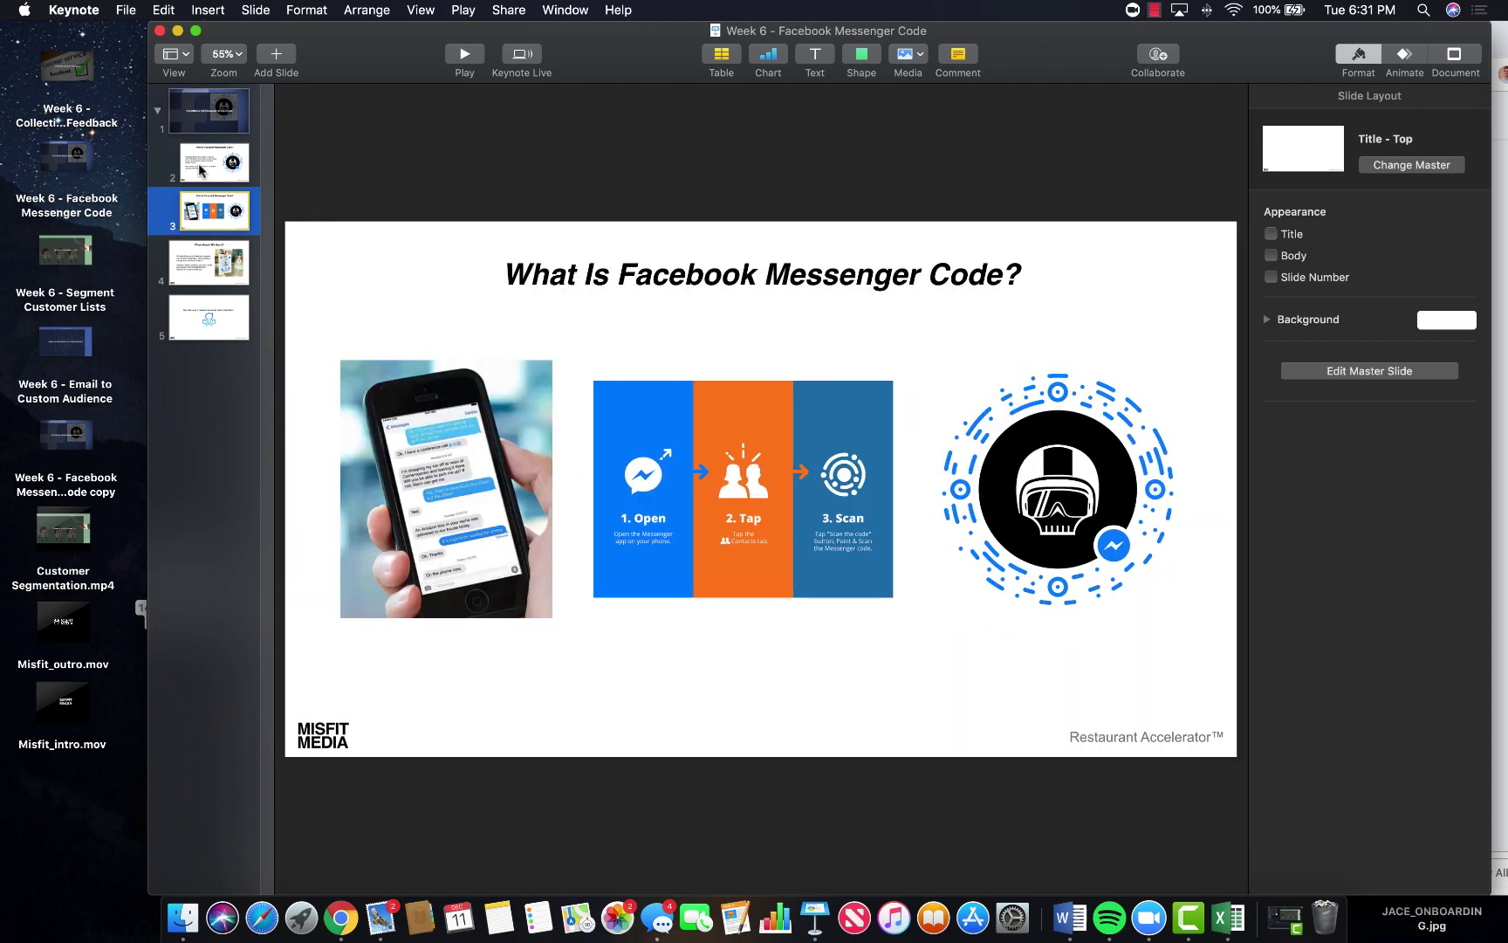
key("Down")
key("Down")
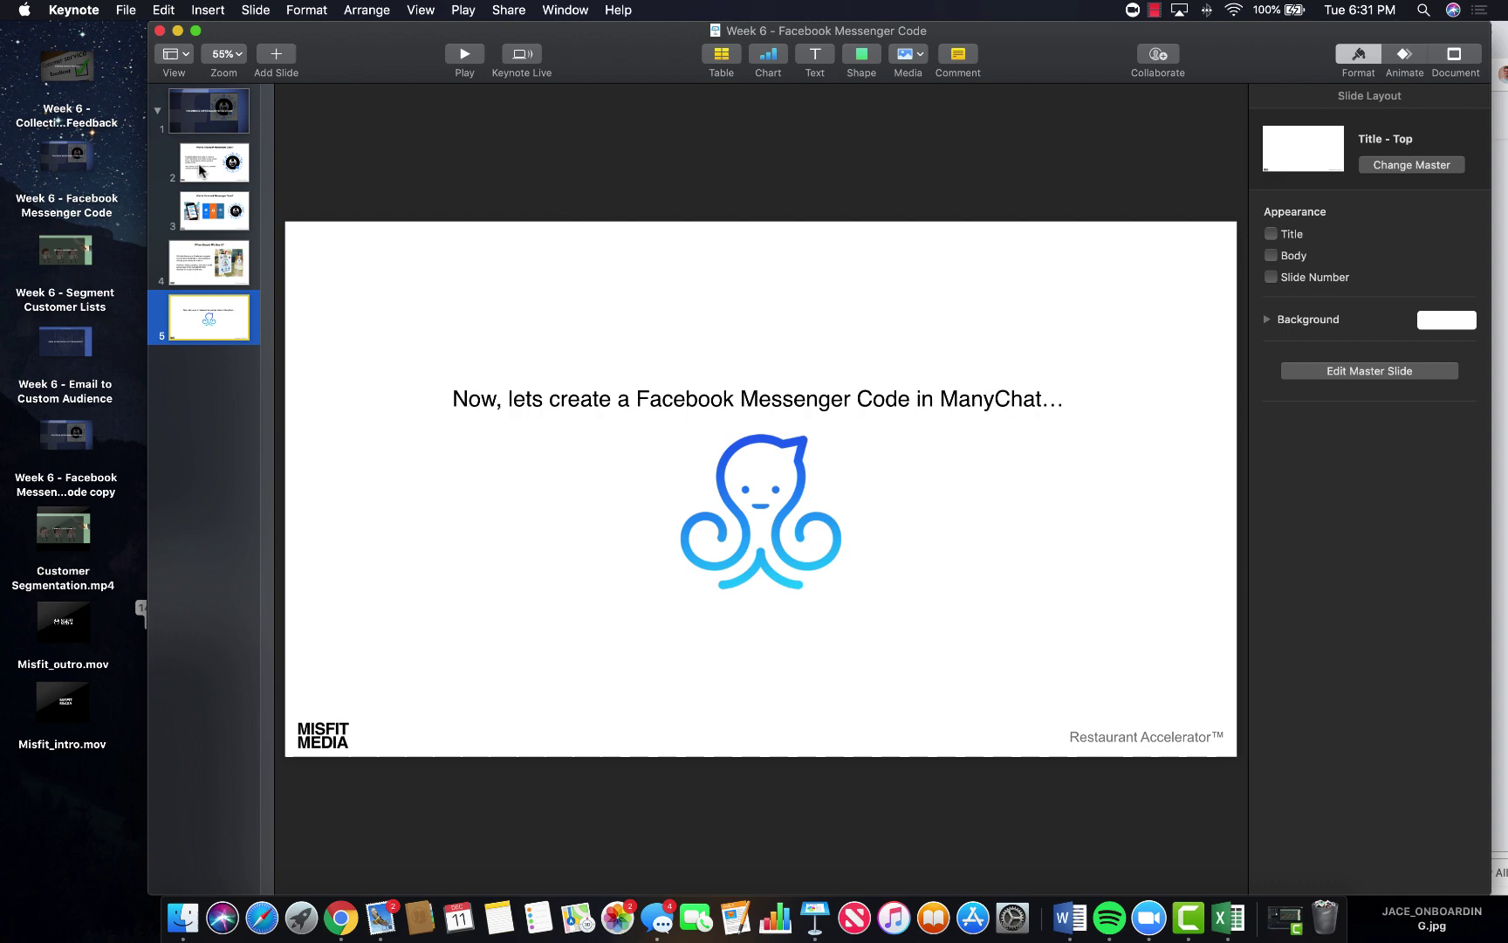